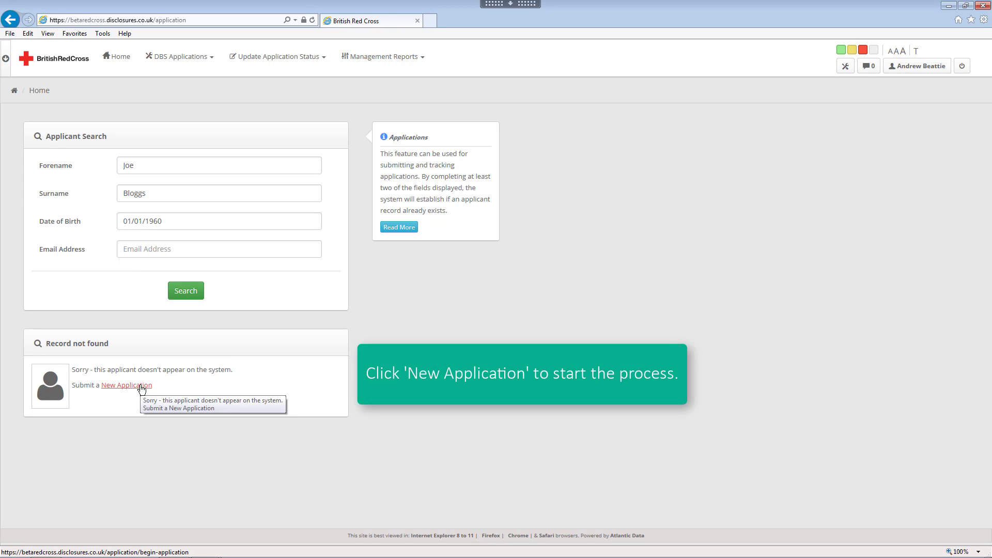
# - Start a new DBS application from the New Application link
pyautogui.click(140, 387)
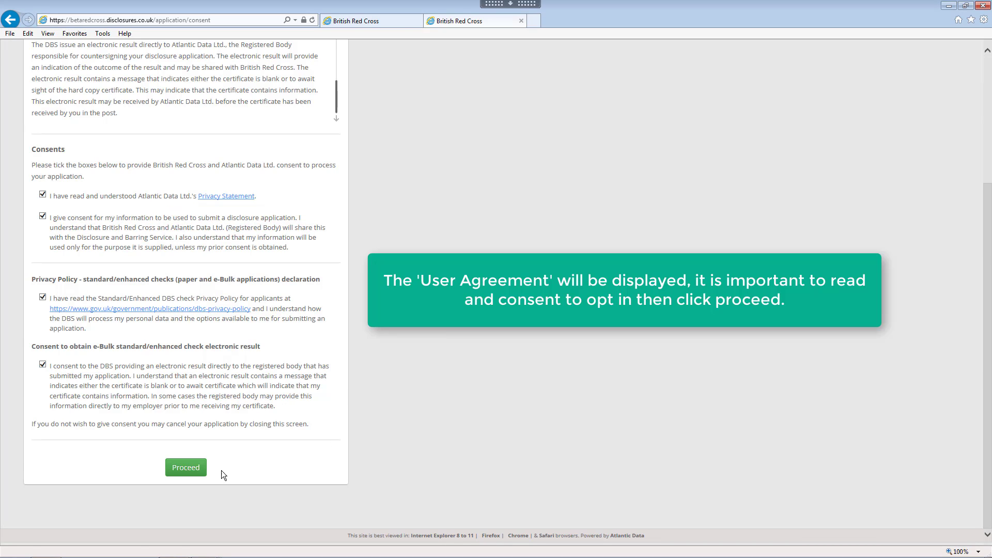
# - Accept the consents, choose UK for identity document verification, and proceed
pyautogui.click(186, 467)
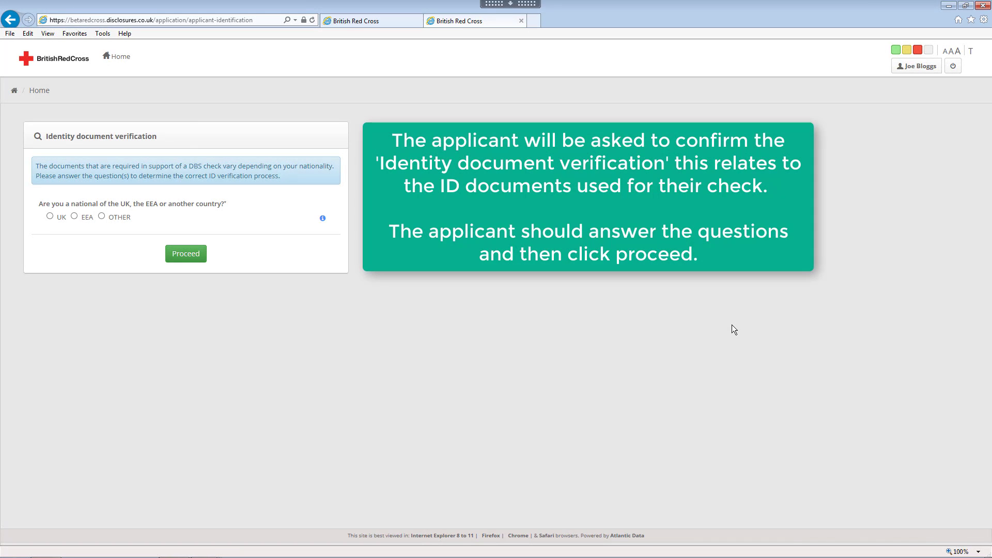
pyautogui.click(56, 222)
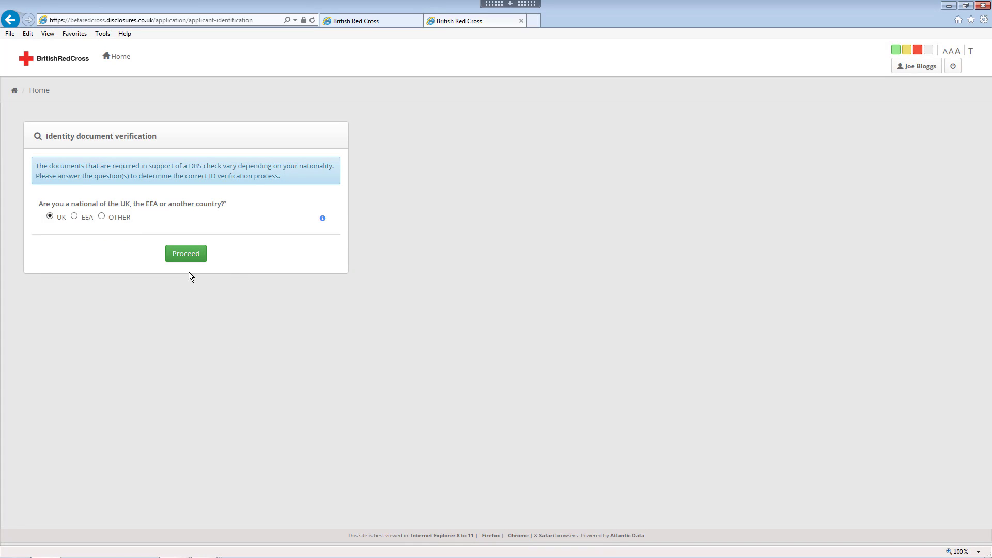
pyautogui.click(186, 254)
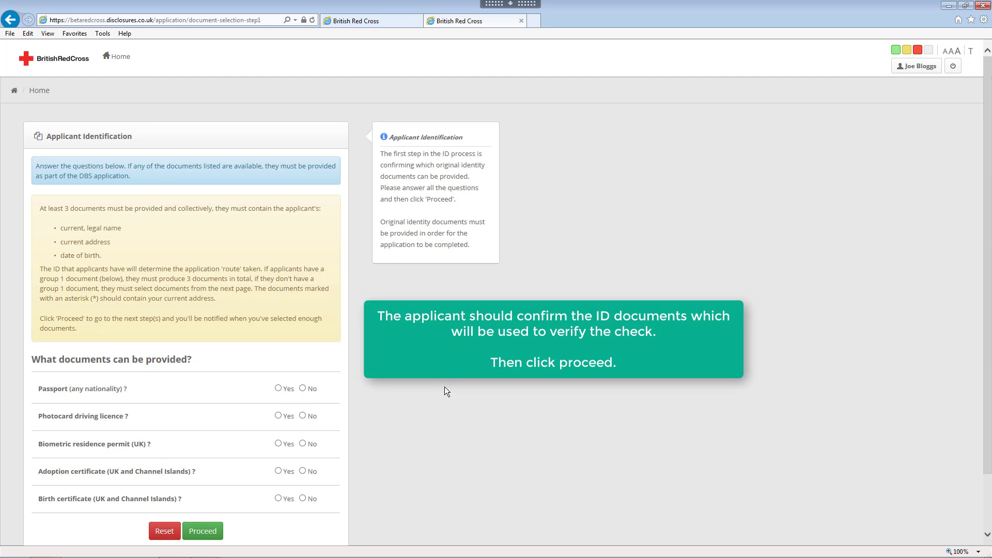
# - Answer Yes for passport and birth certificate, No for photocard, biometric permit and adoption certificate
pyautogui.scroll(-3, 445, 387)
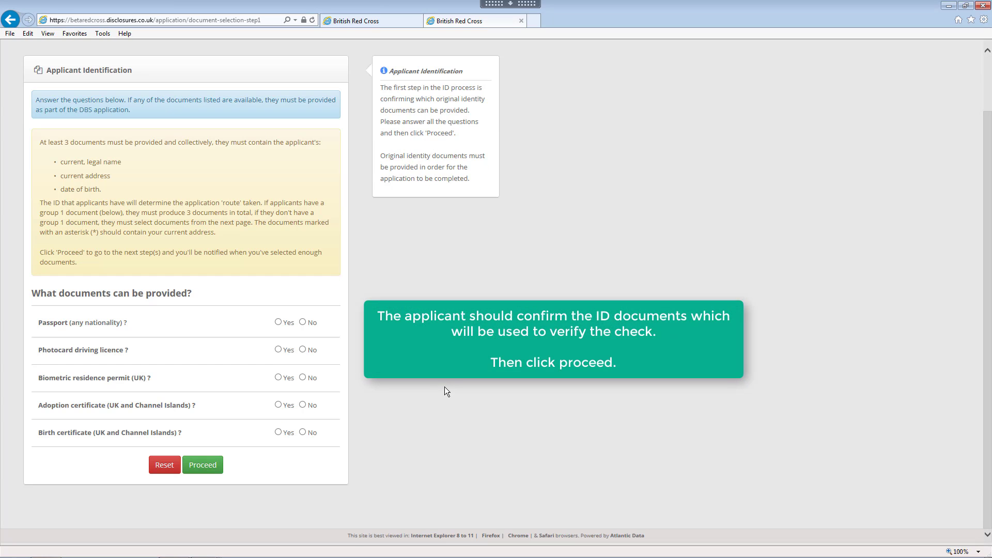
pyautogui.click(279, 322)
pyautogui.click(303, 350)
pyautogui.click(303, 377)
pyautogui.click(303, 405)
pyautogui.click(279, 433)
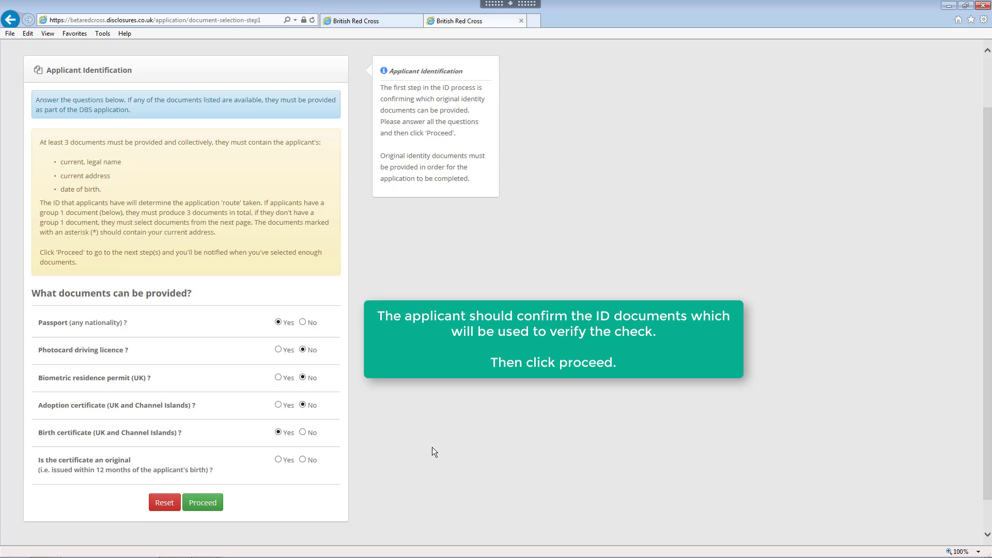
pyautogui.scroll(-2, 432, 452)
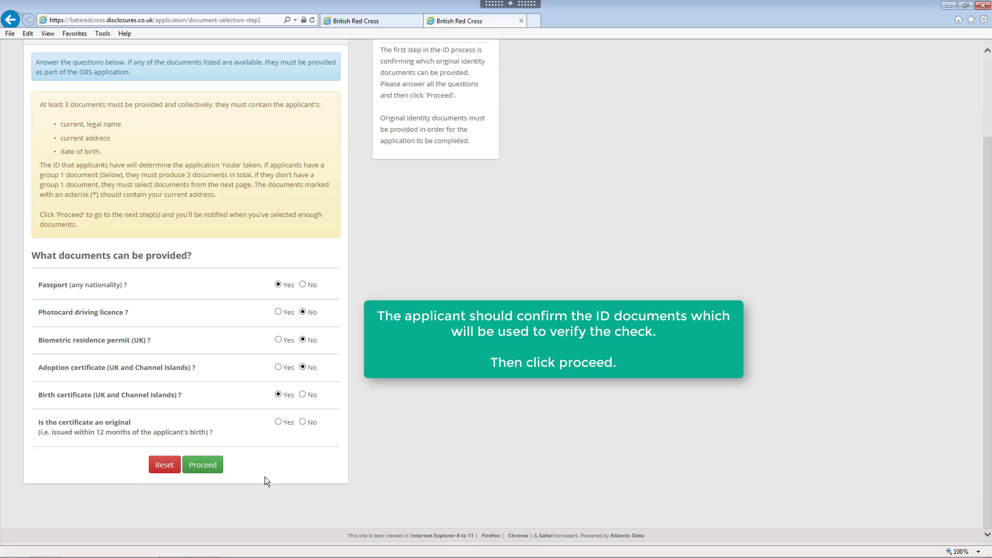
pyautogui.click(202, 466)
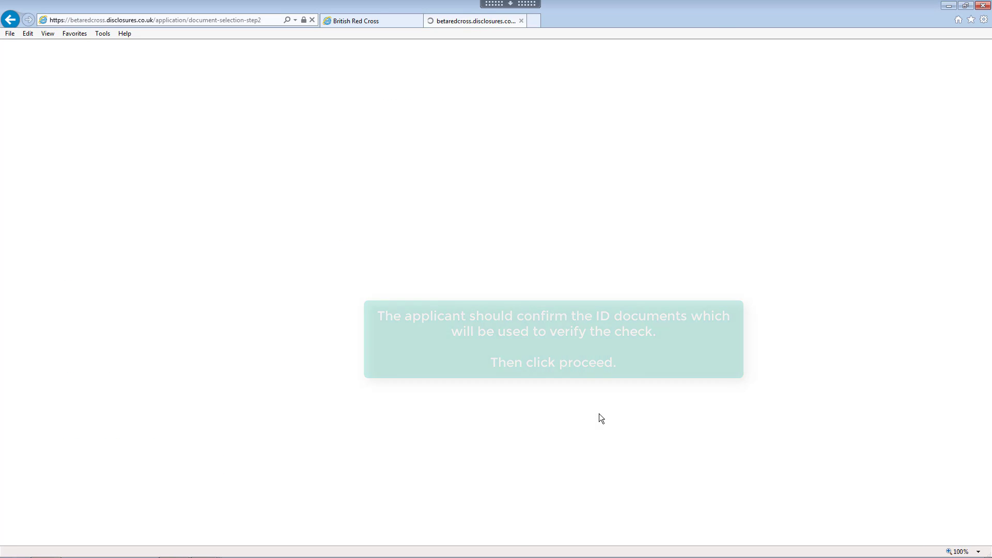
# - Answer No for paper licence, marriage certificate, HM Forces ID, firearms licence and immigration papers
pyautogui.click(303, 237)
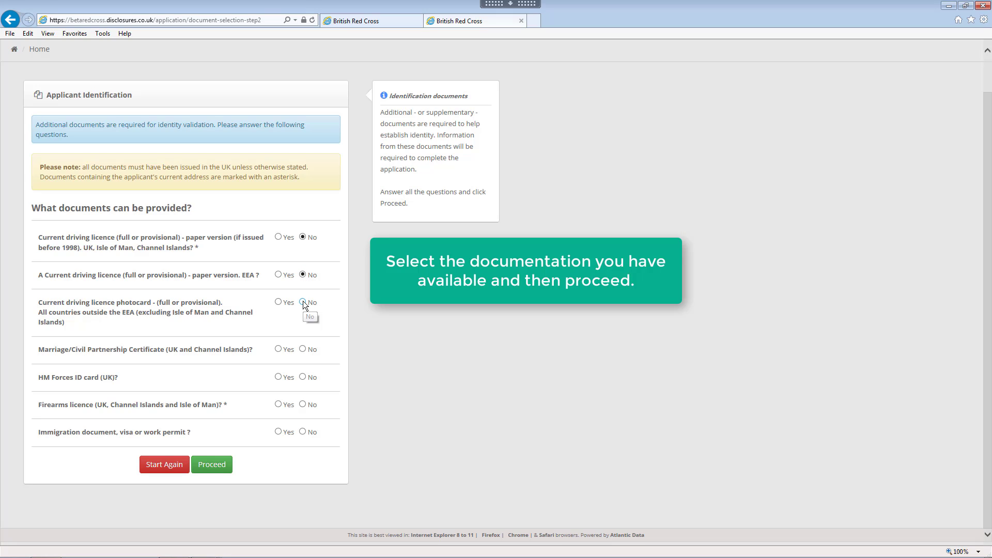
pyautogui.click(304, 349)
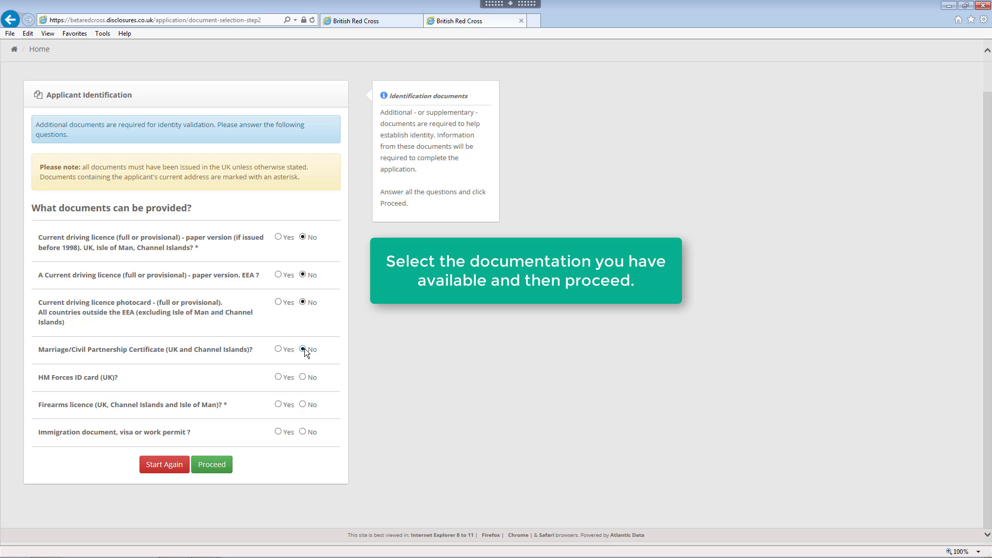
pyautogui.click(303, 378)
pyautogui.click(303, 404)
pyautogui.click(303, 432)
pyautogui.click(211, 465)
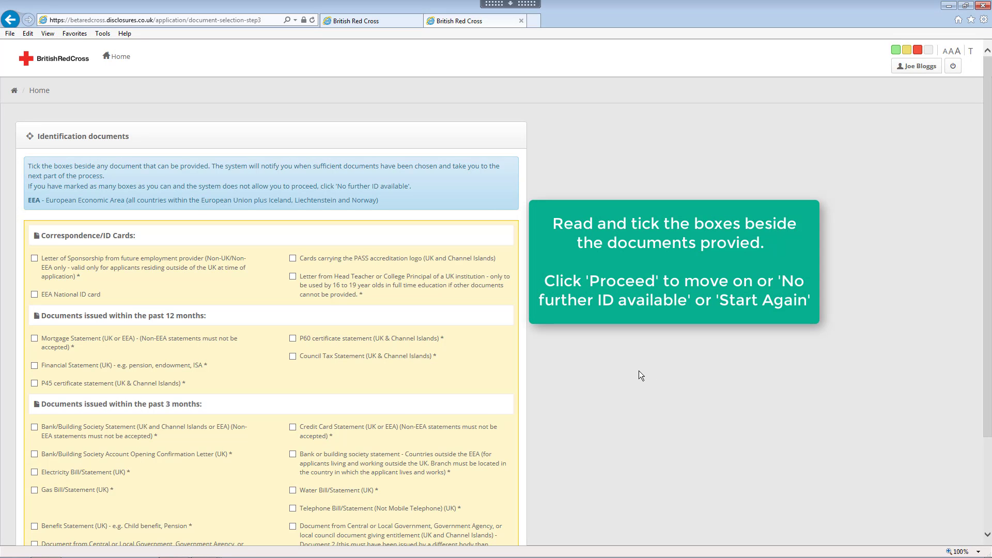
# - Tick Bank/Building Society Statement as the third document and confirm the sufficiency alert
pyautogui.scroll(-3, 639, 371)
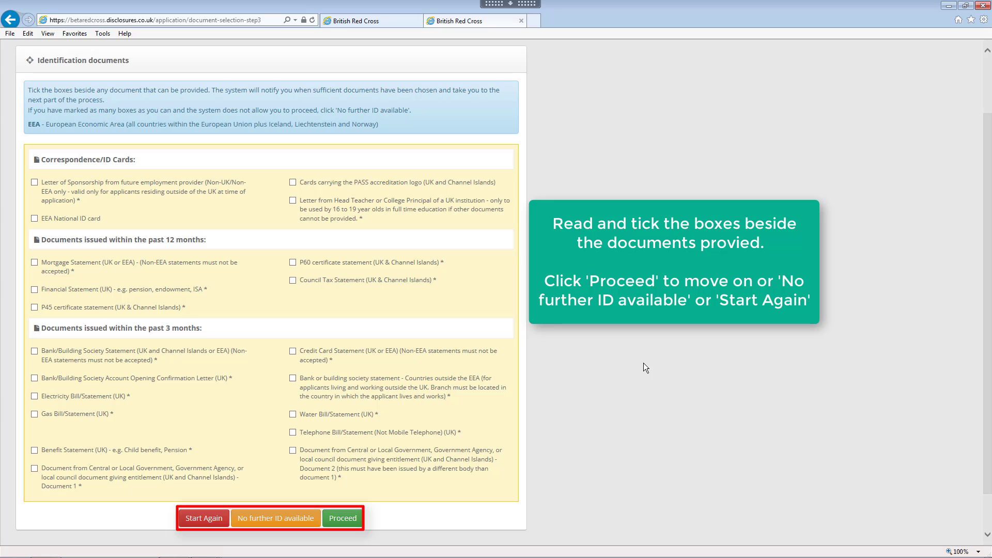
pyautogui.click(34, 352)
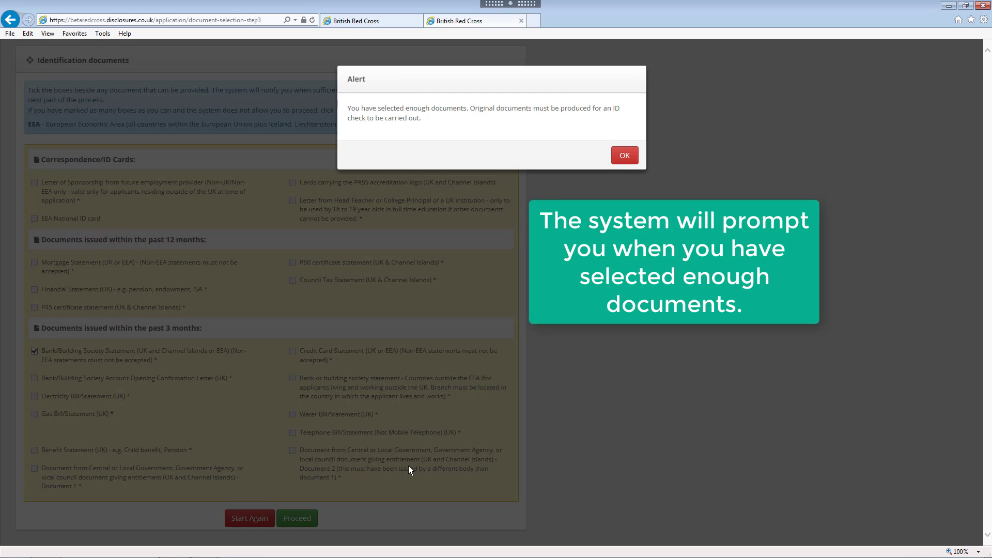
pyautogui.click(625, 155)
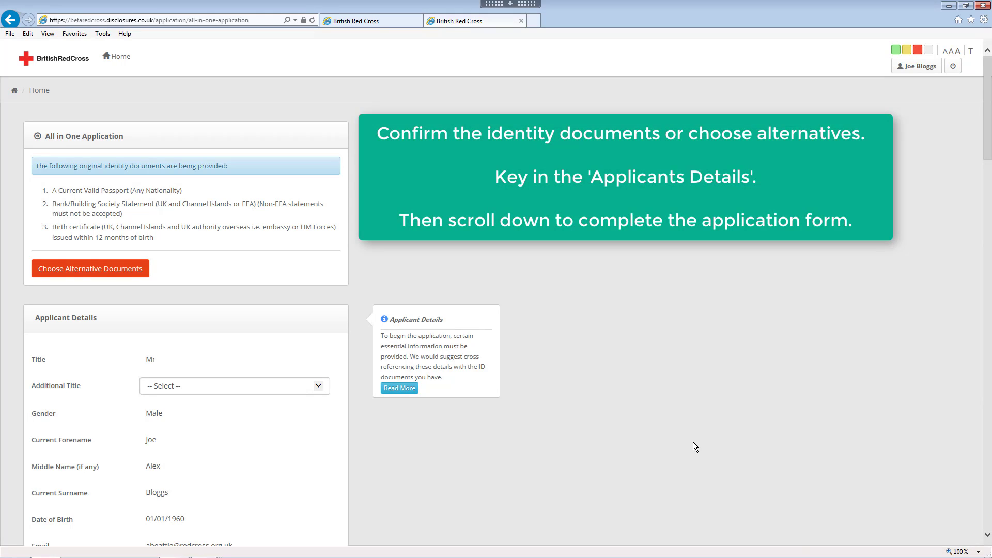
pyautogui.scroll(-2, 693, 441)
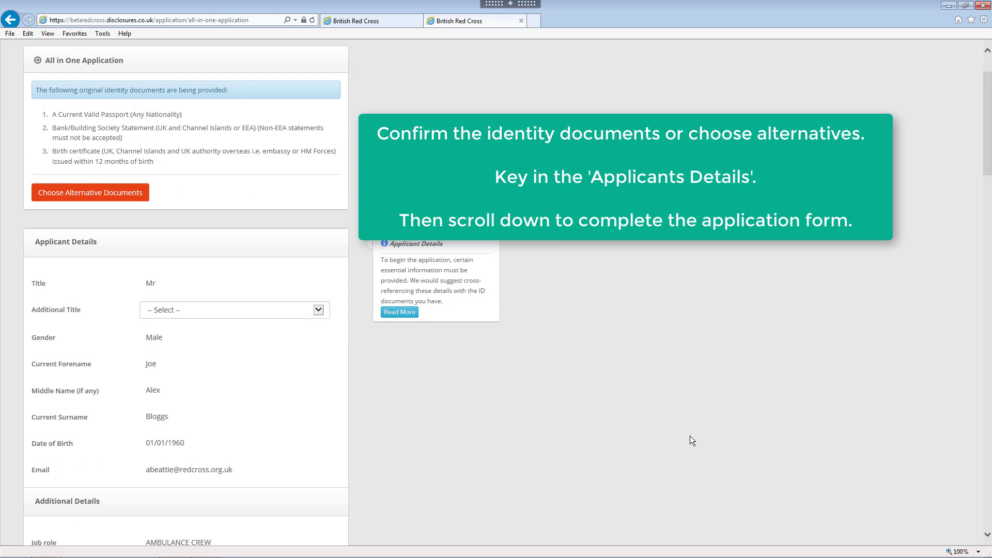
pyautogui.click(319, 310)
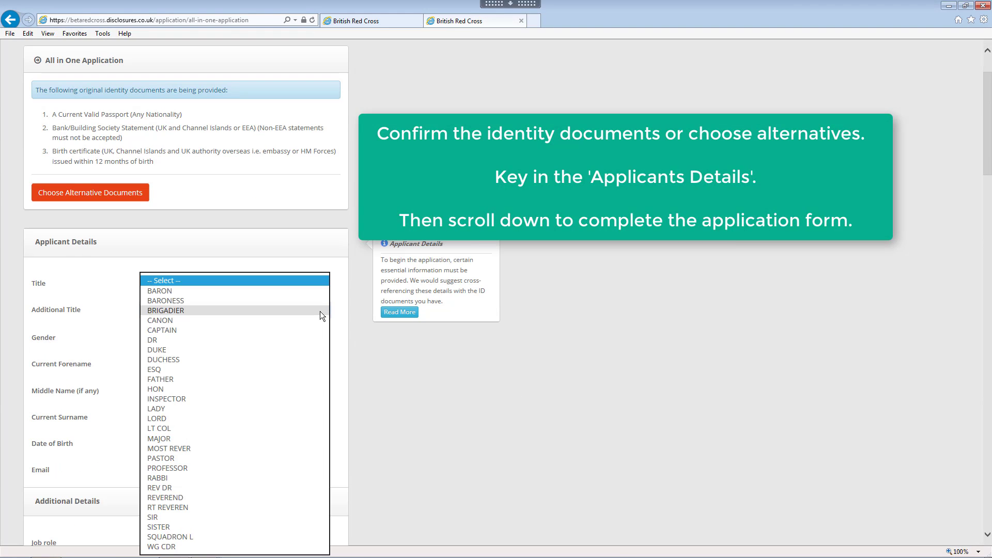
pyautogui.click(309, 280)
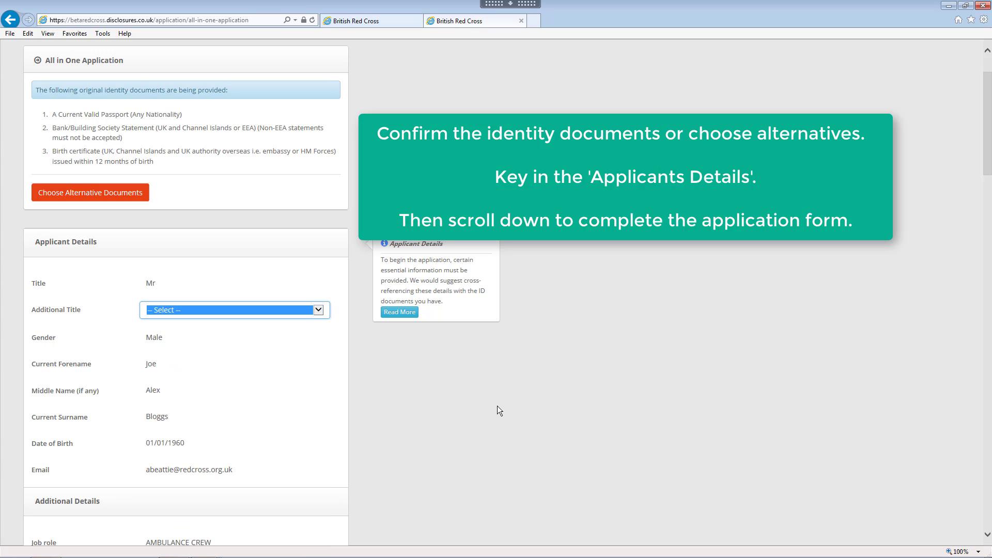
pyautogui.scroll(-5, 494, 420)
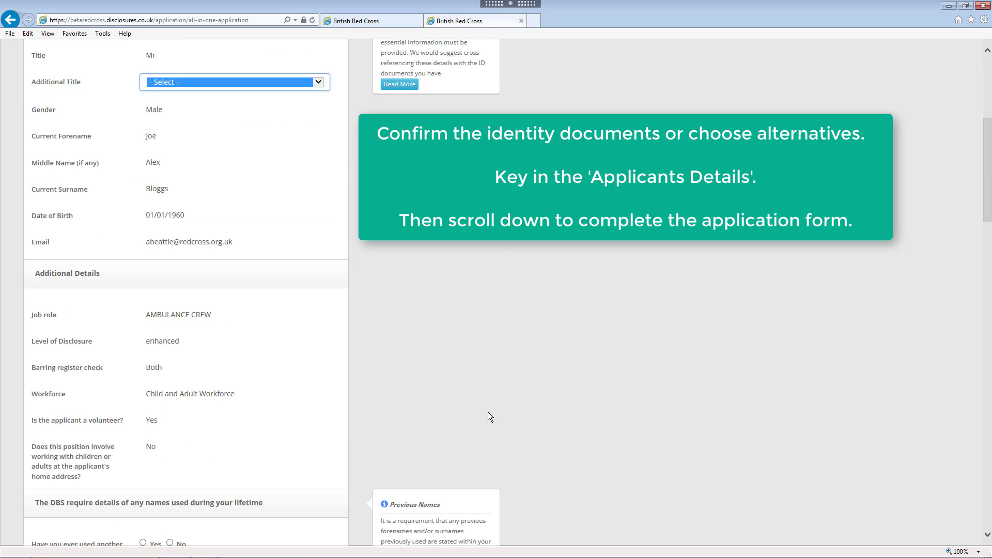
pyautogui.scroll(-5, 491, 382)
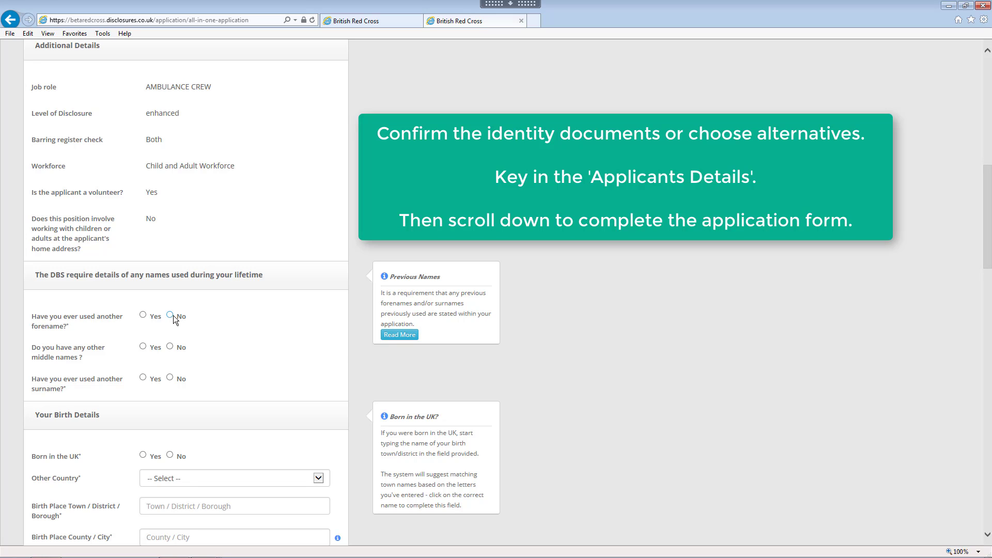
# - Answer No to other surnames; set birthplace to UK, Paisley, Renfrewshire with British nationality
pyautogui.click(170, 378)
pyautogui.scroll(-5, 702, 406)
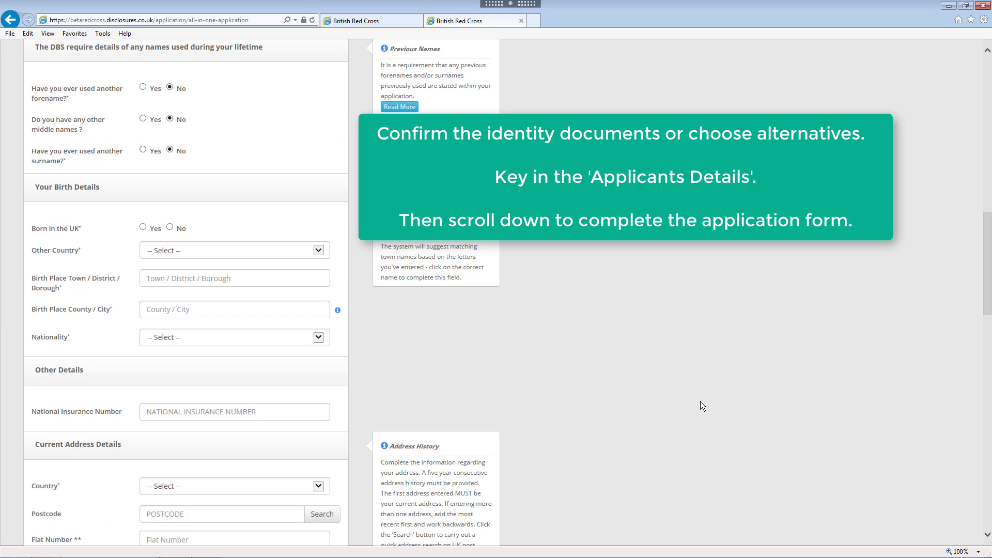
pyautogui.click(143, 227)
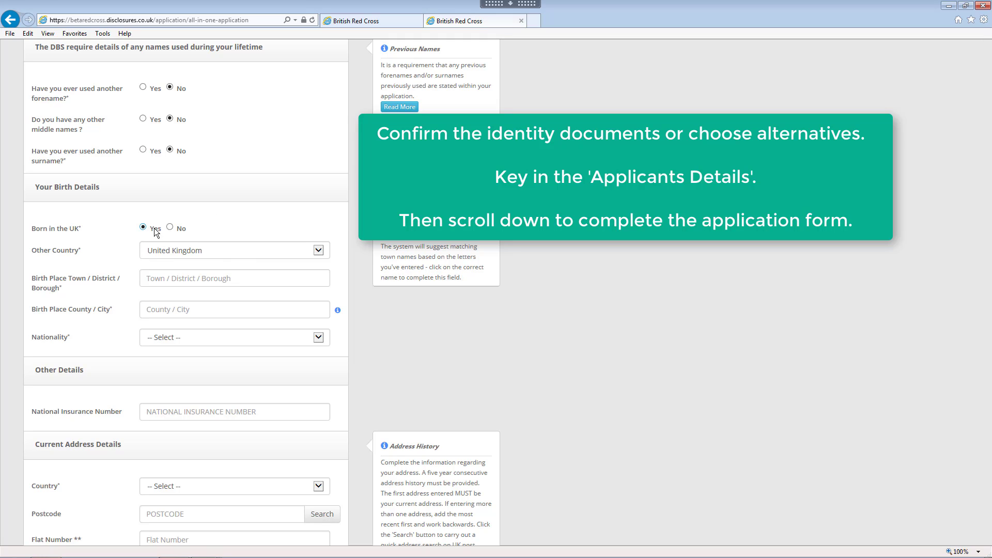
pyautogui.click(241, 277)
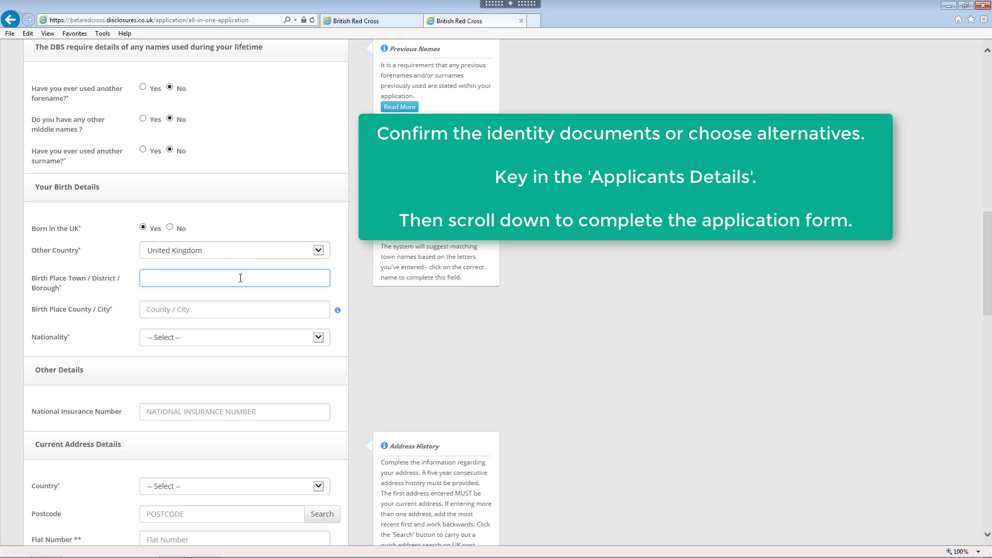
pyautogui.write('Paisley')
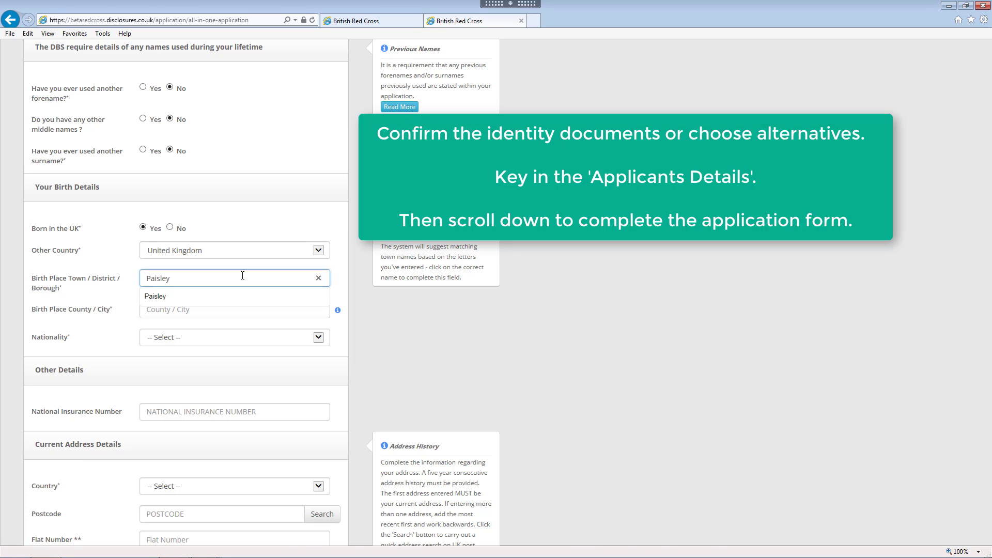
pyautogui.click(244, 298)
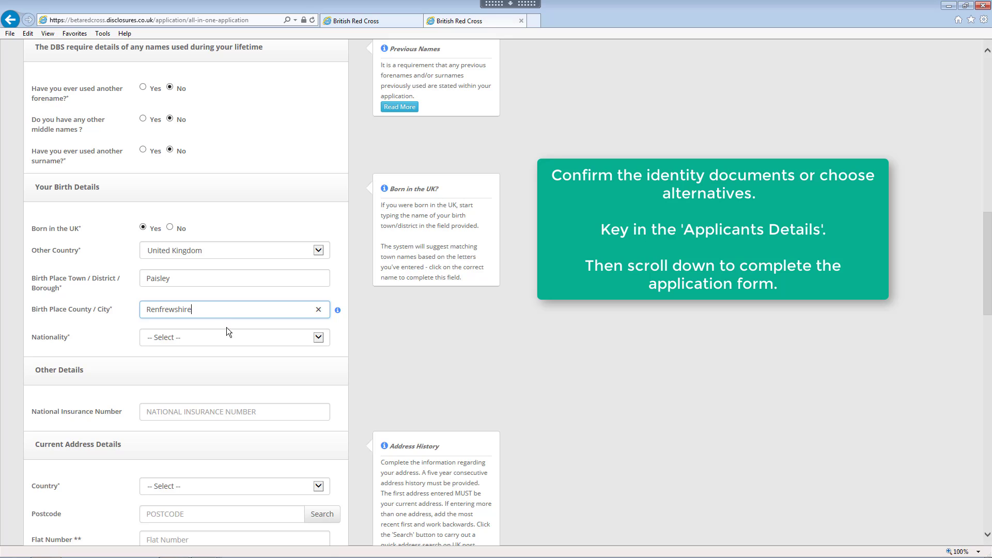
pyautogui.click(320, 337)
pyautogui.click(273, 303)
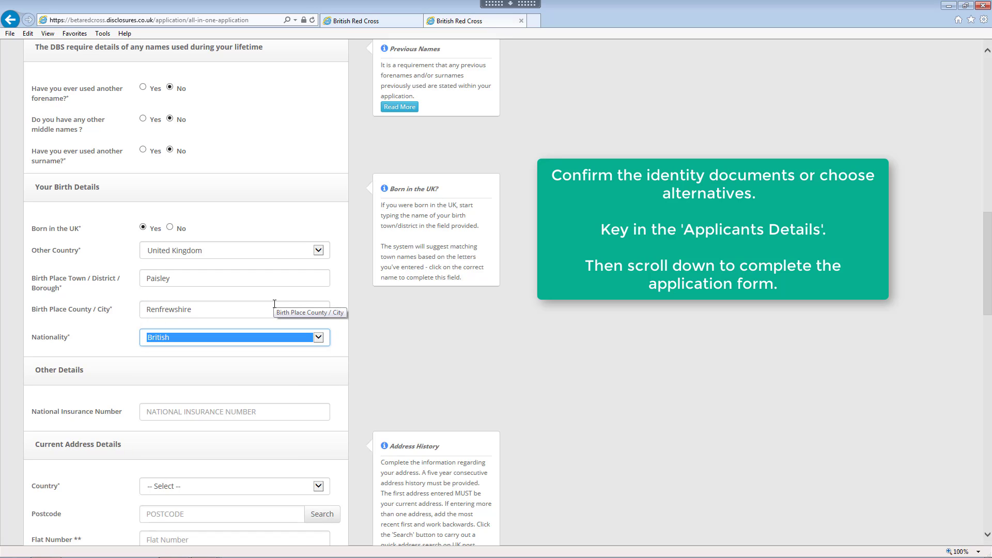
pyautogui.scroll(-3, 274, 307)
# - Paste the National Insurance number and set the address country to United Kingdom
pyautogui.click(204, 259)
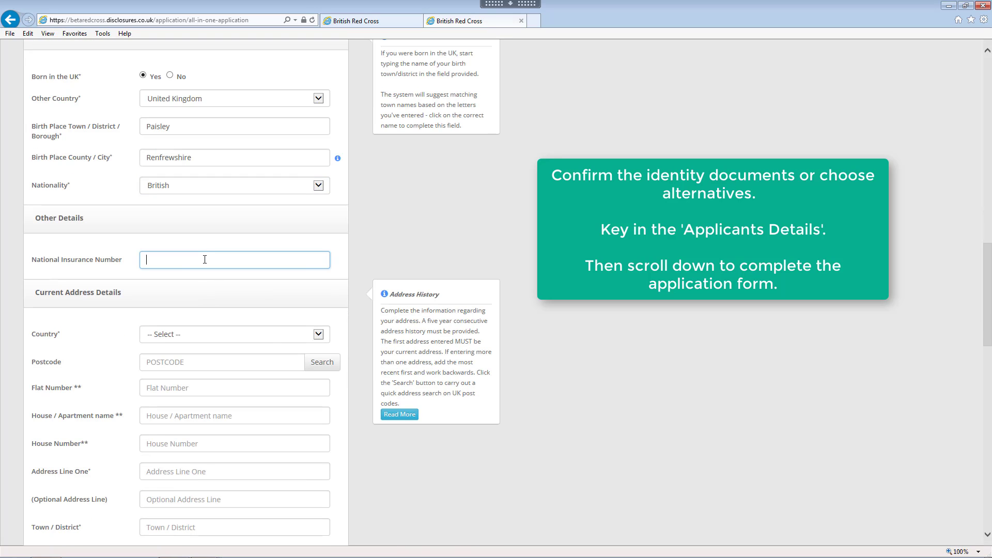
pyautogui.hotkey('ctrl', 'v')
pyautogui.click(199, 336)
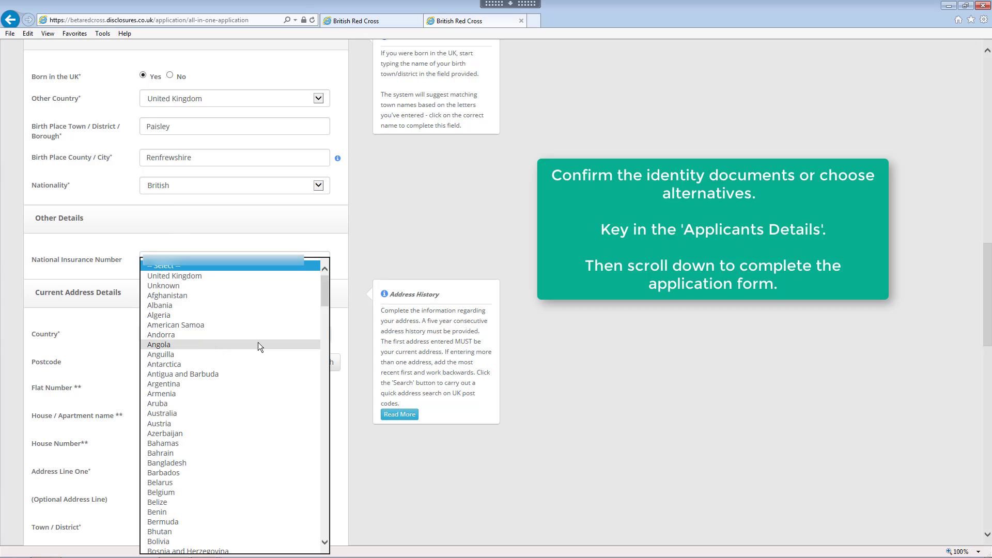
pyautogui.click(362, 321)
pyautogui.scroll(-3, 331, 310)
pyautogui.click(321, 184)
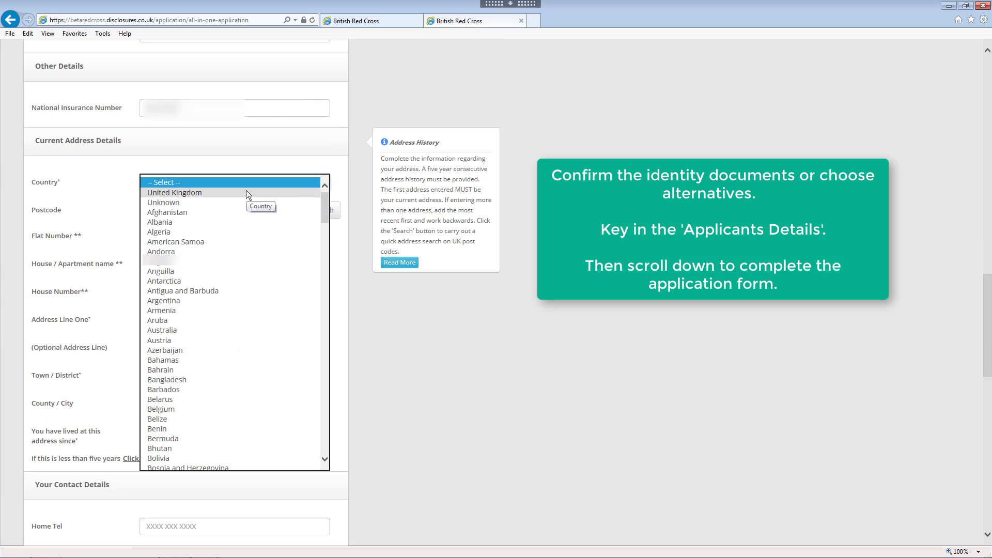
pyautogui.click(246, 191)
# - Look up the postcode and fill the current address from the British Red Cross Society result
pyautogui.click(227, 208)
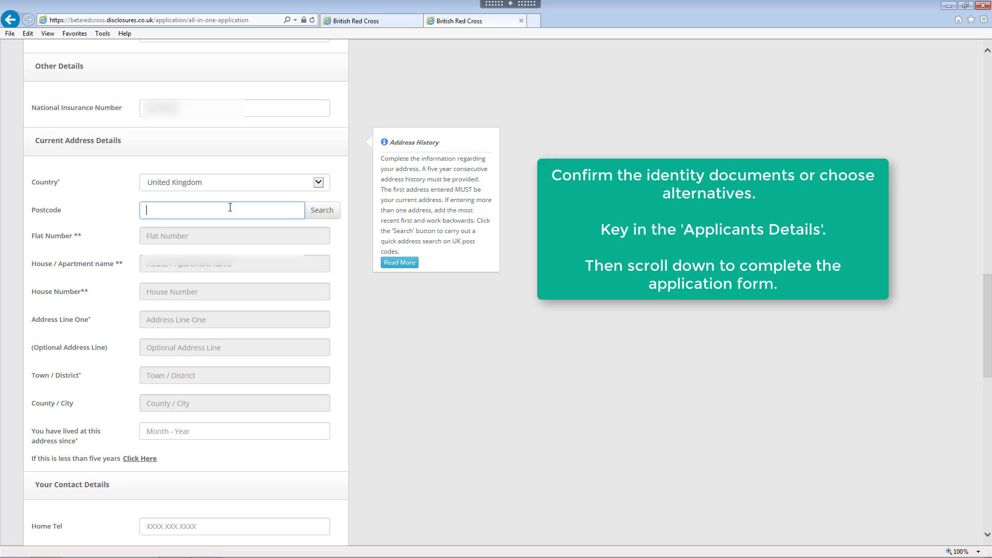
pyautogui.write('PA1')
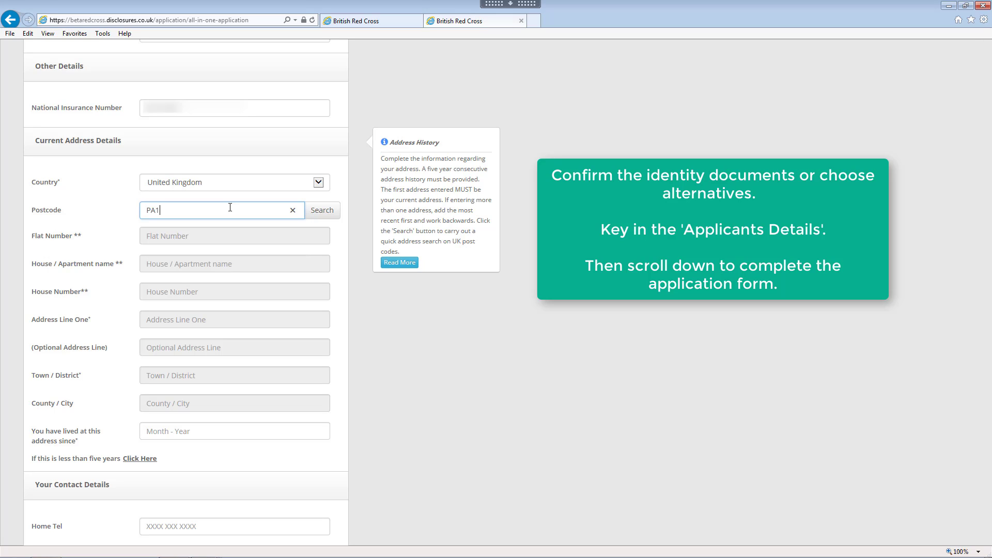
pyautogui.write(' 1EA')
pyautogui.click(322, 211)
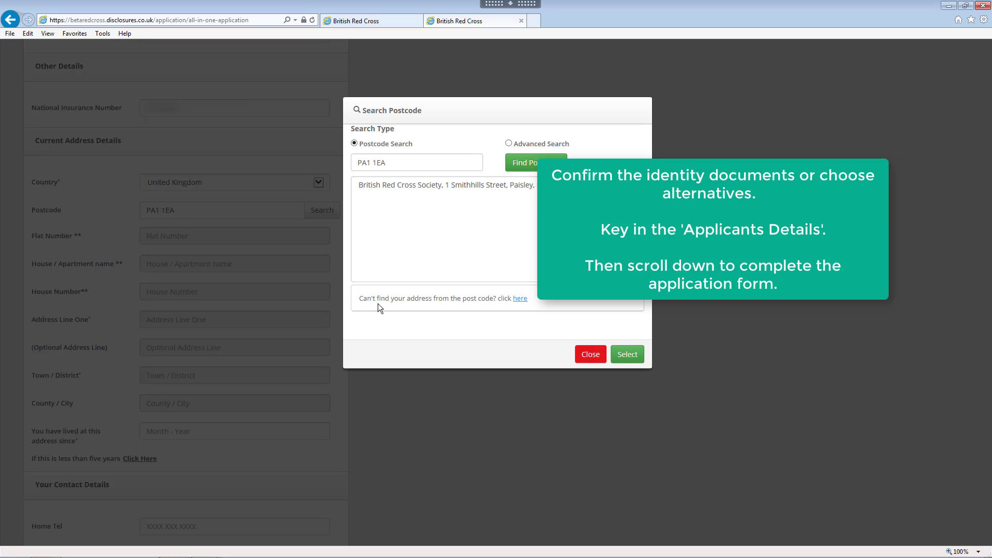
pyautogui.click(383, 187)
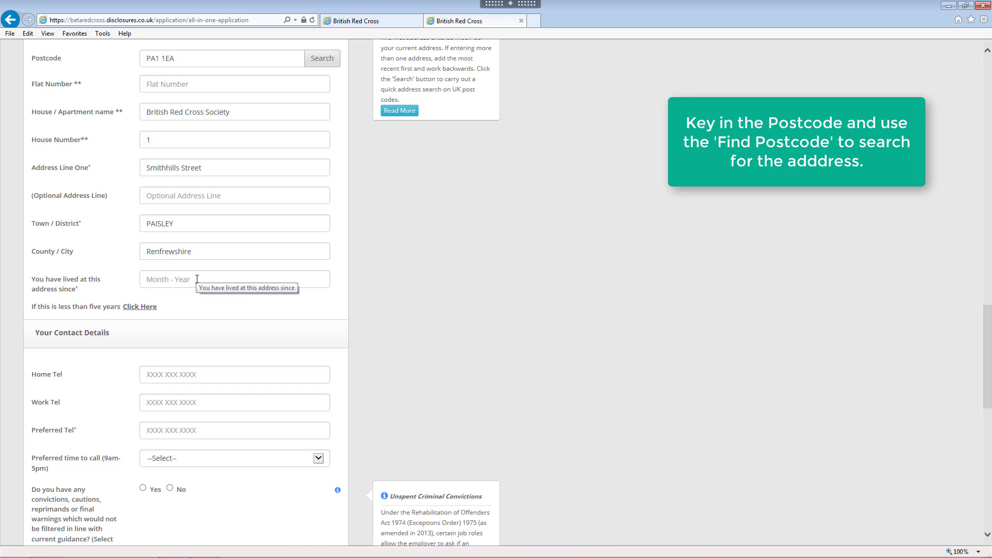
pyautogui.click(197, 279)
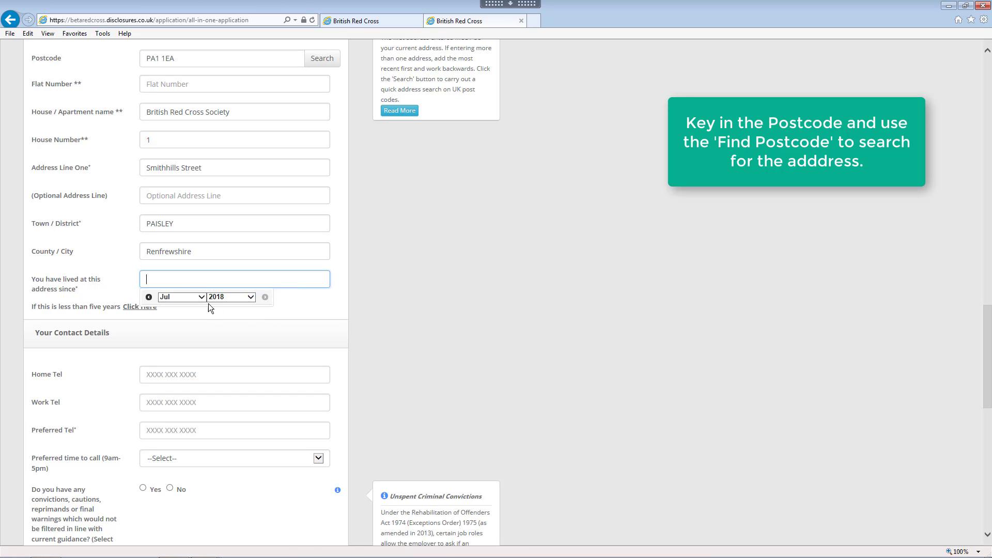
# - Choose 2012 and Mar in the 'lived at this address since' date picker
pyautogui.click(251, 297)
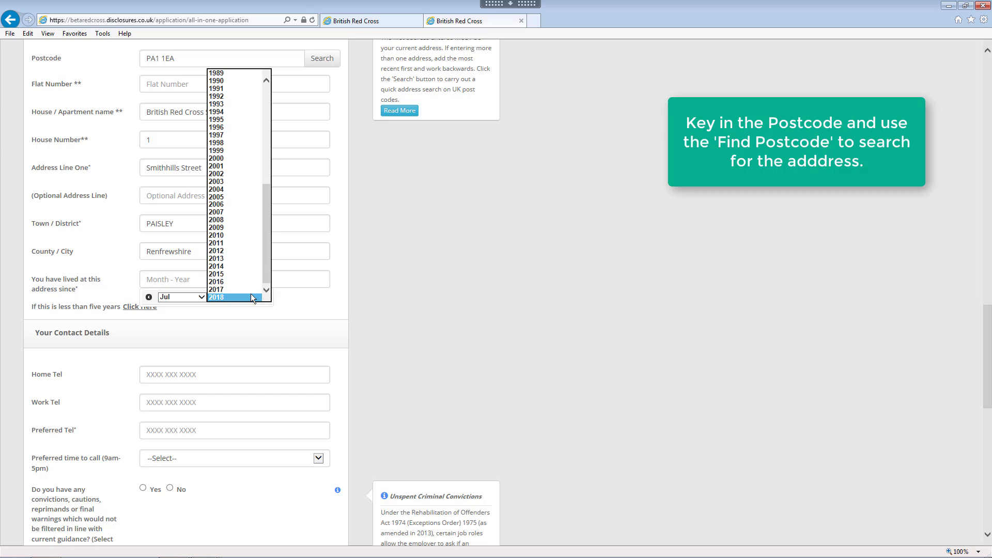
pyautogui.click(232, 251)
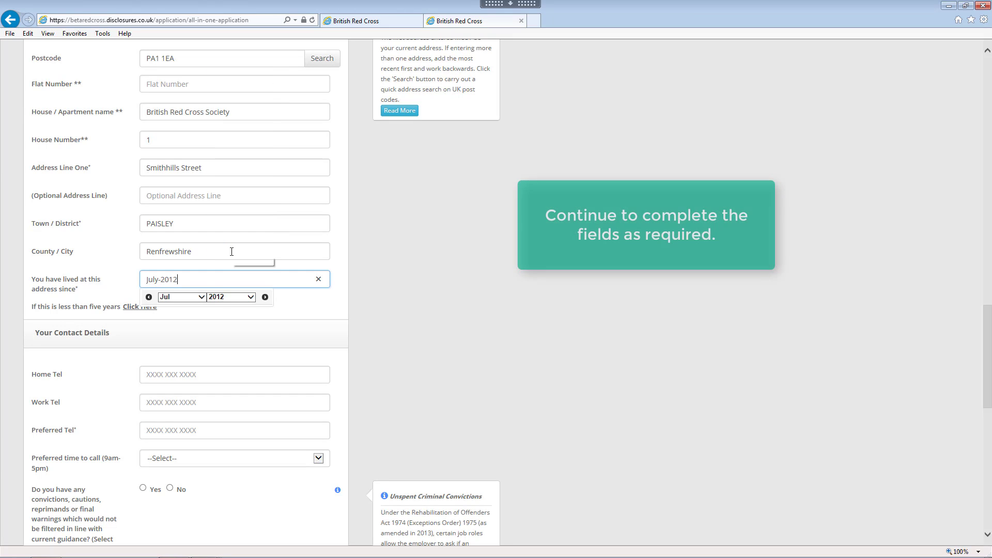
pyautogui.click(200, 297)
pyautogui.click(185, 266)
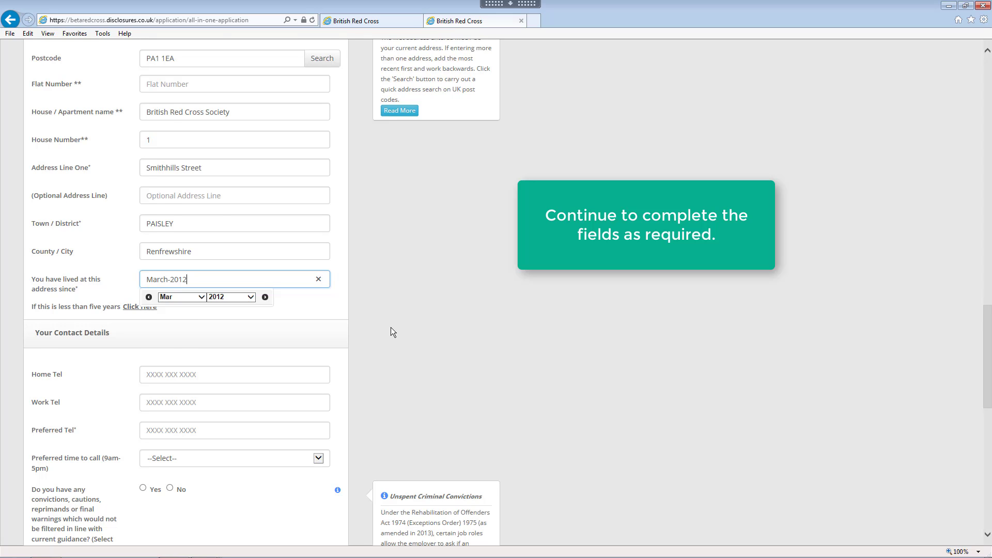
# - Enter the applicant's phone number in both Home Tel and Preferred Tel
pyautogui.scroll(-2, 391, 327)
pyautogui.click(222, 299)
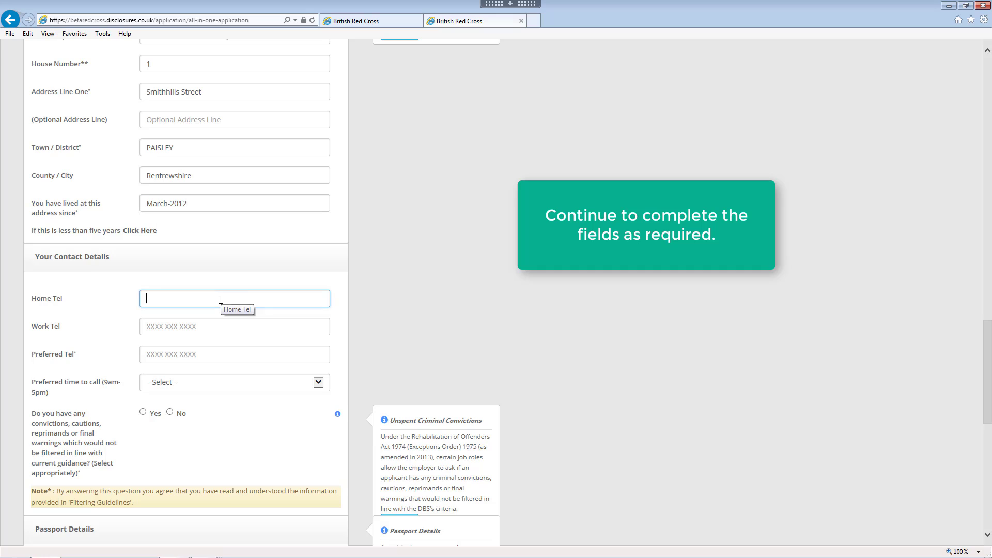
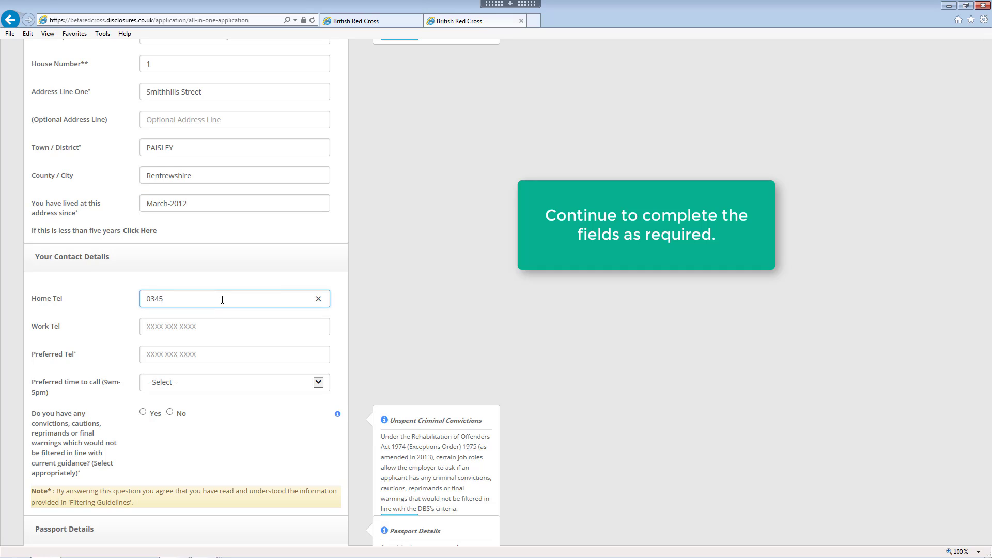
pyautogui.click(210, 327)
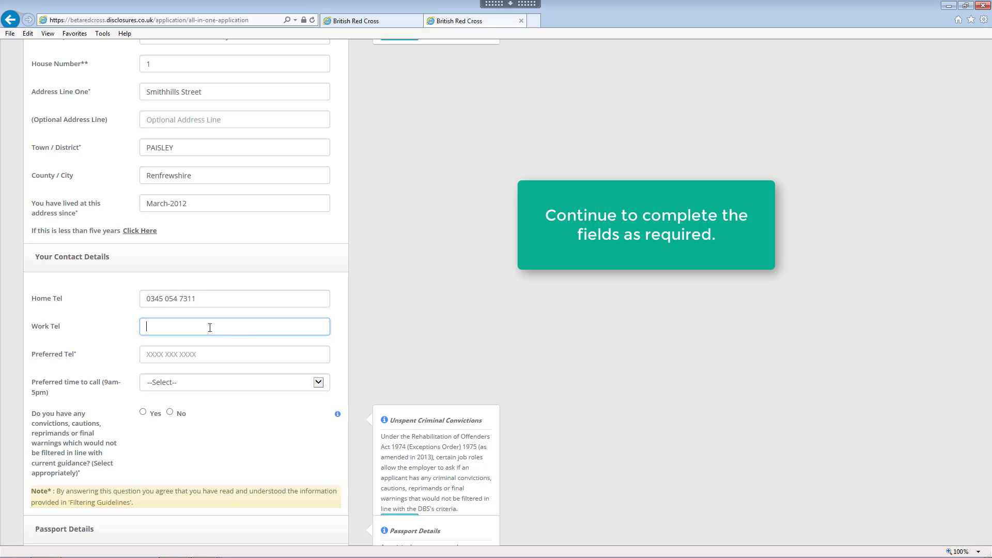
pyautogui.click(216, 351)
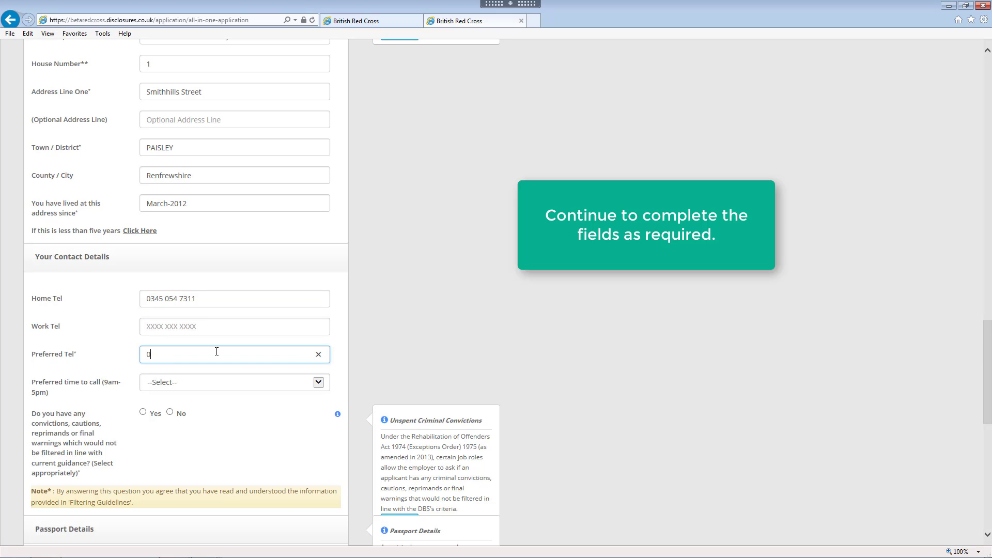
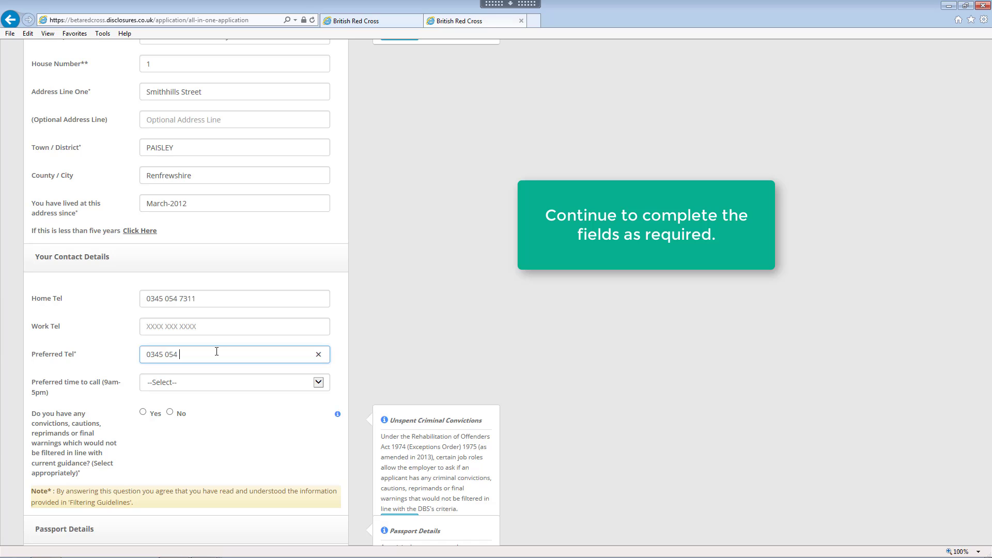
# - Set the preferred call time to 2:00 PM and answer No to unspent convictions
pyautogui.scroll(-2, 238, 341)
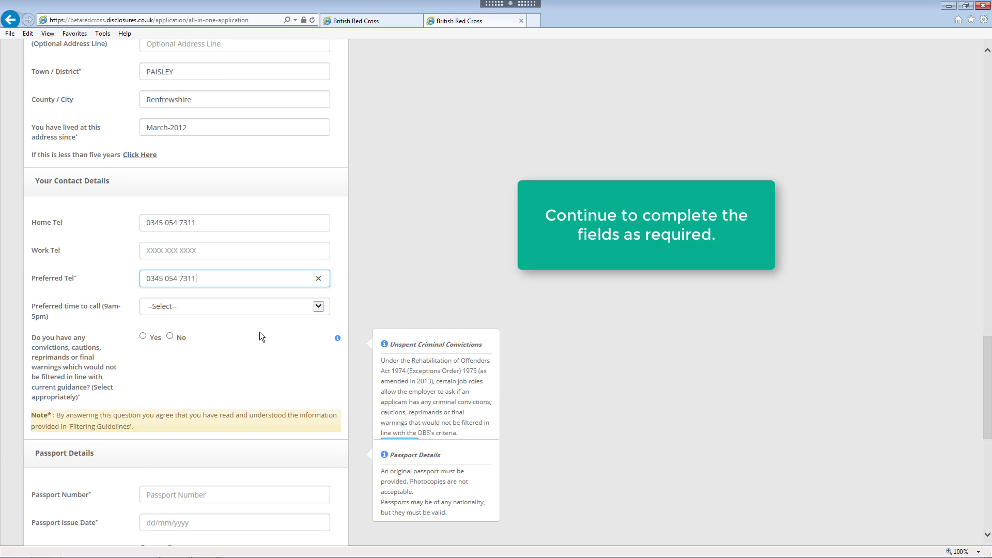
pyautogui.click(322, 306)
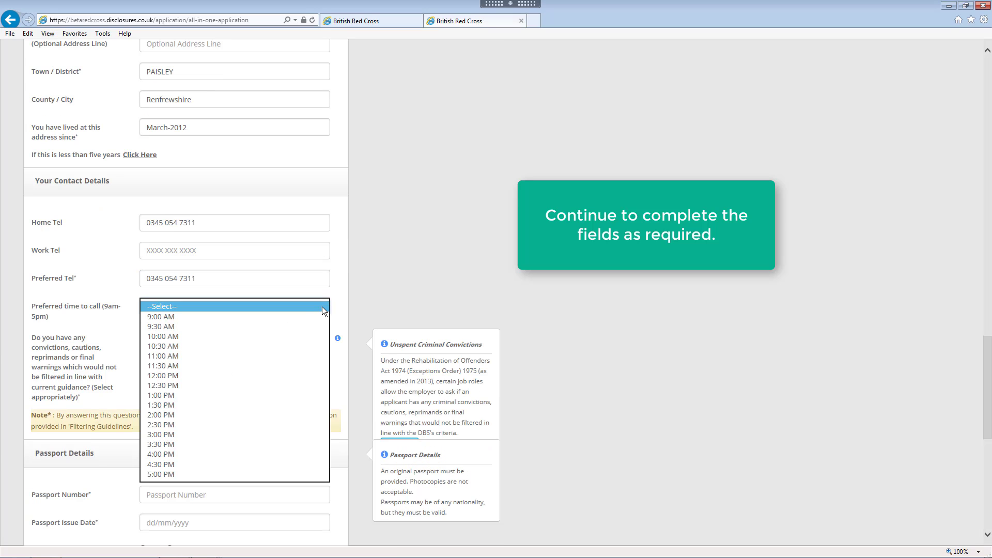
pyautogui.click(263, 415)
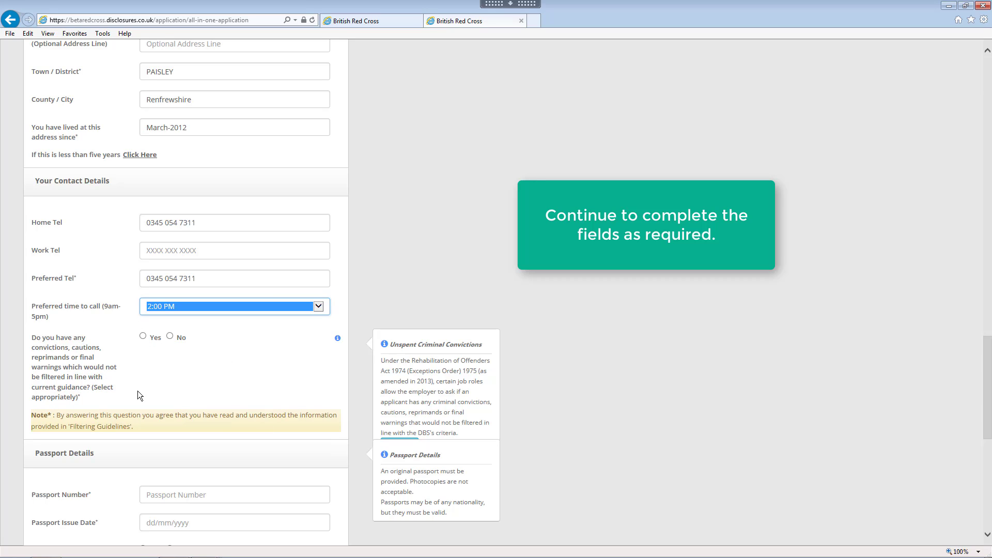
pyautogui.click(170, 336)
pyautogui.scroll(-4, 215, 370)
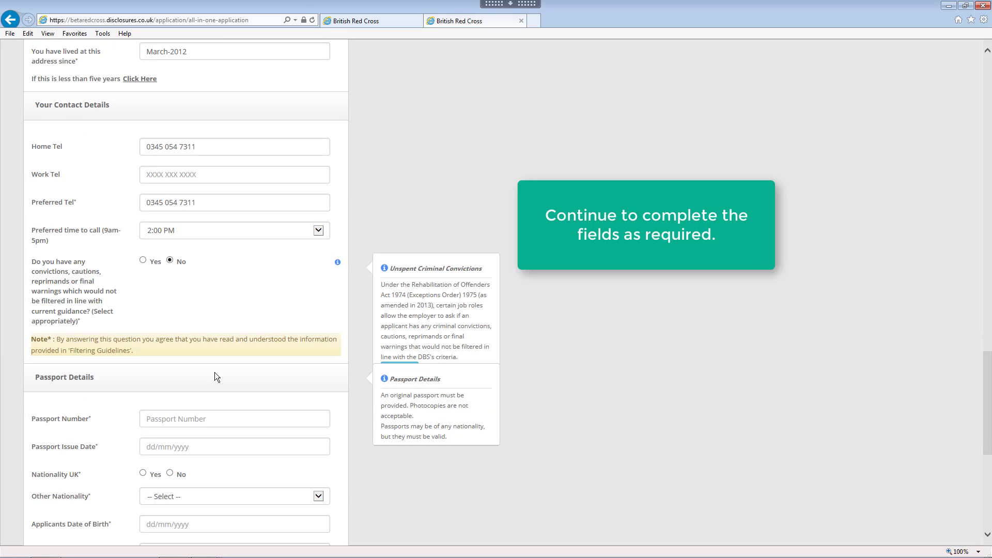
# - Enter the passport number, issue date 01/01/2010, and mark nationality as UK
pyautogui.click(214, 267)
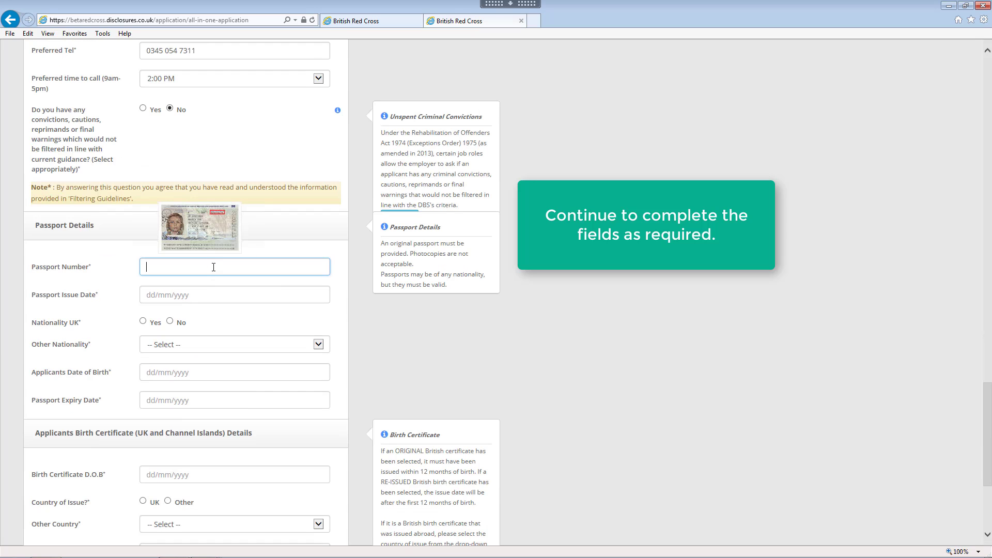
pyautogui.click(201, 227)
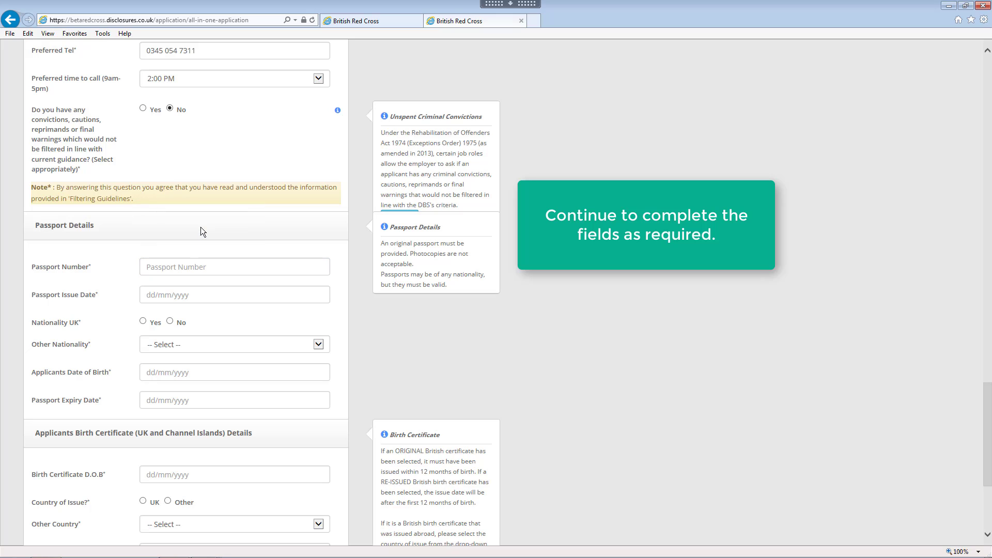
pyautogui.click(223, 268)
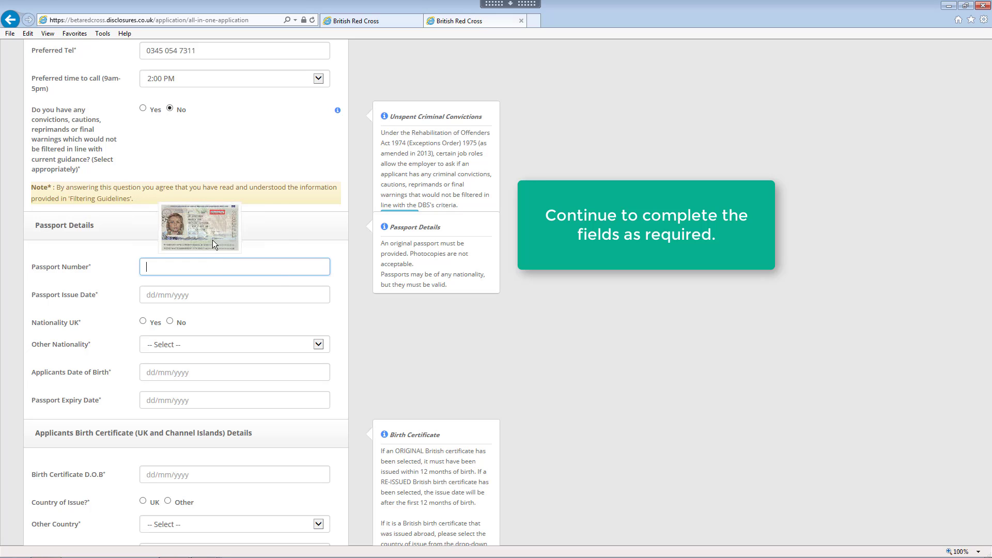
pyautogui.write('111')
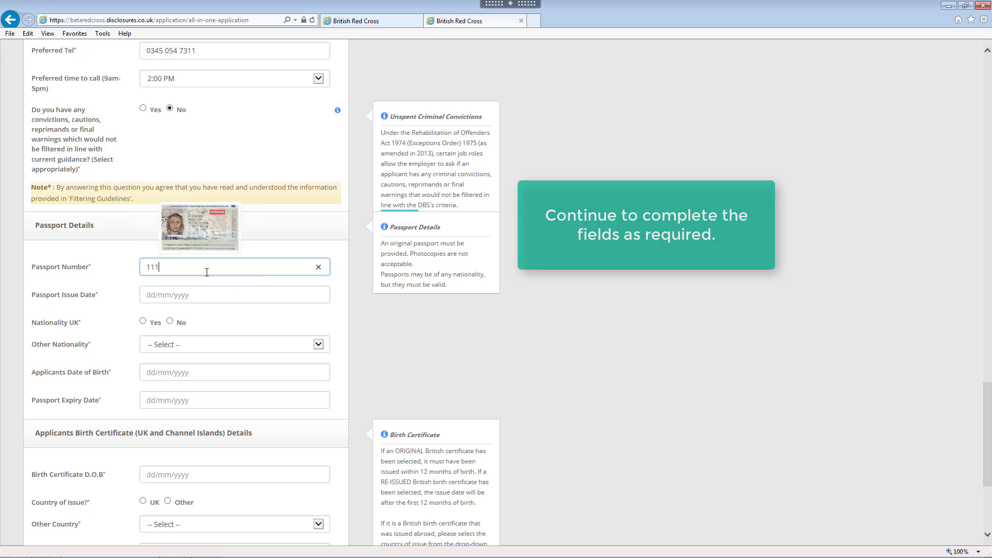
pyautogui.write('111111')
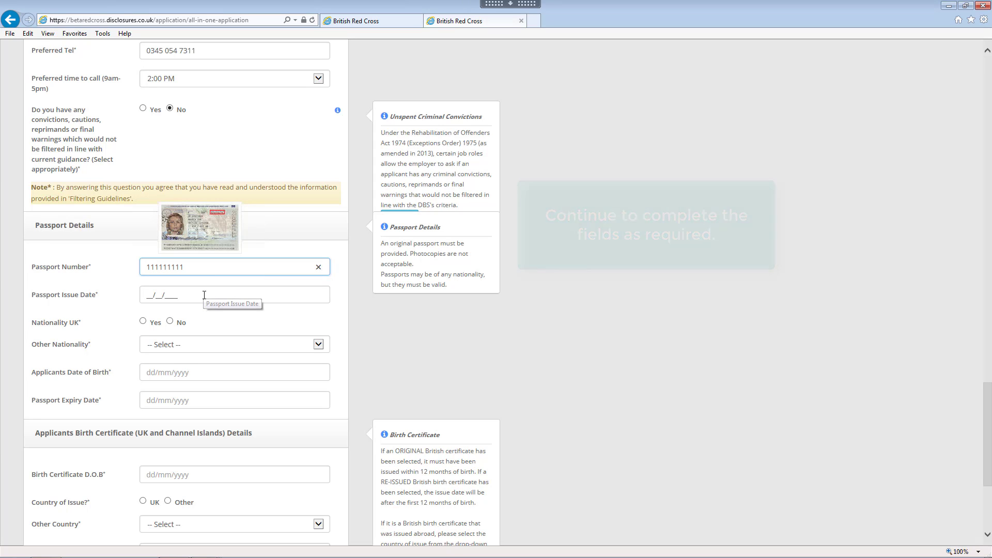
pyautogui.click(203, 295)
pyautogui.write('01/__/____')
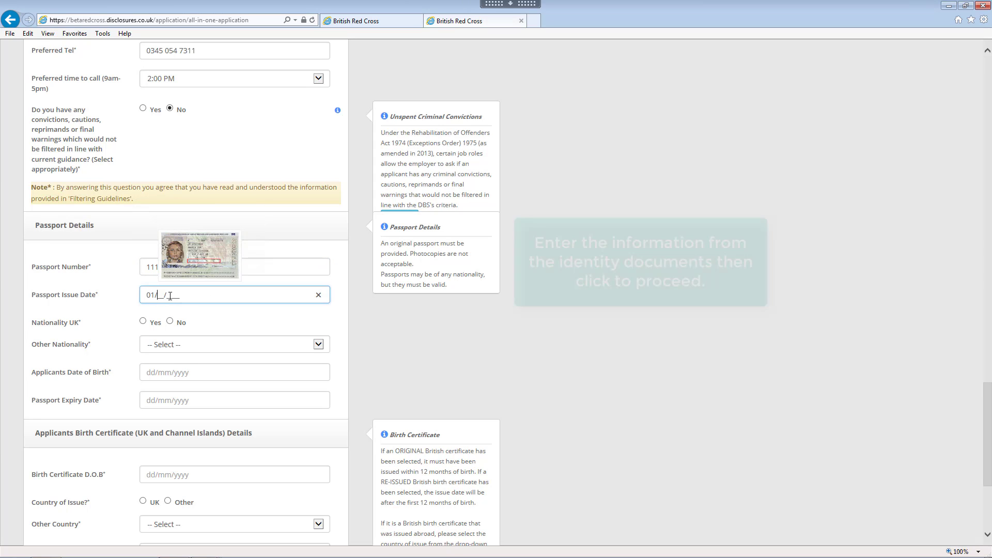
pyautogui.write('01/')
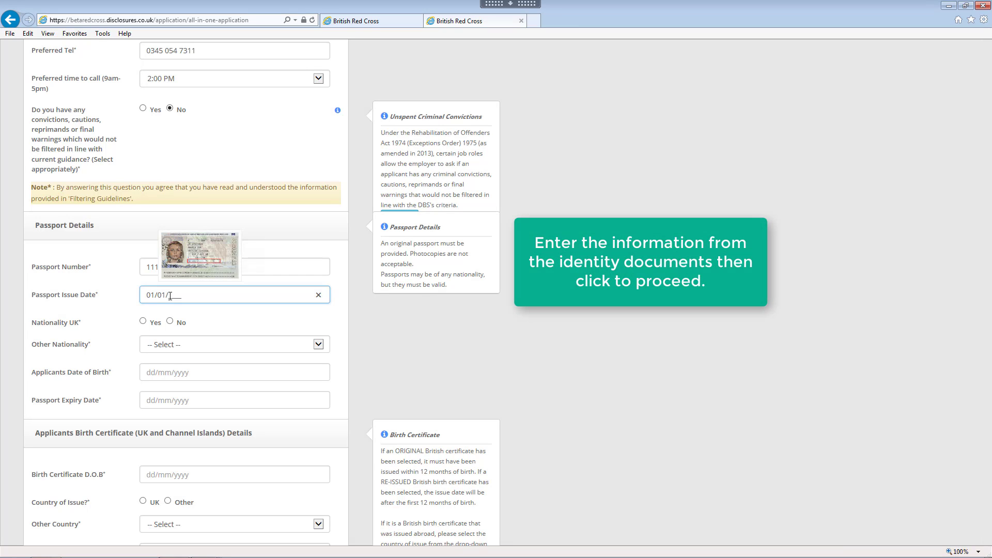
pyautogui.write('1')
pyautogui.write('010')
pyautogui.click(143, 322)
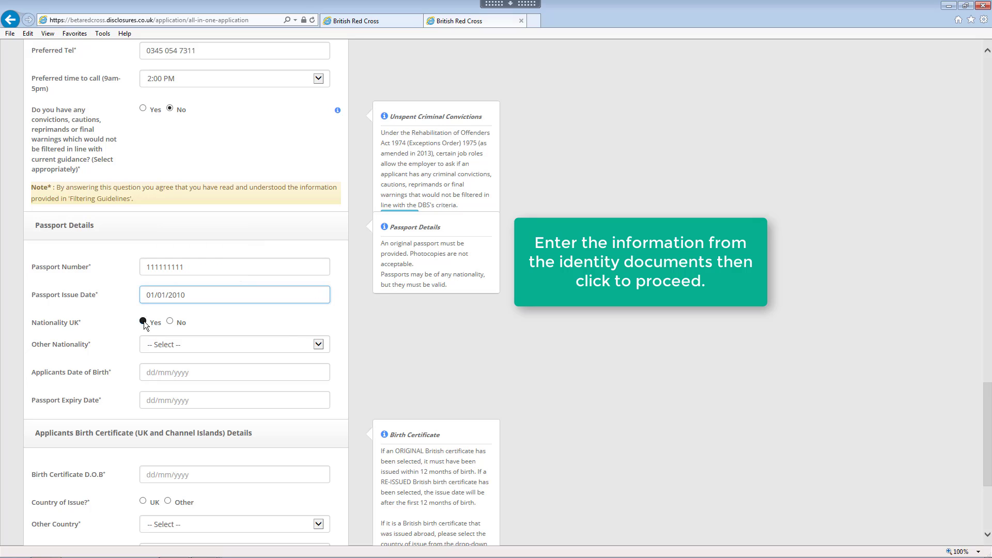
# - Enter date of birth 01/01/1960 and passport expiry date 01/01/2020
pyautogui.scroll(-3, 218, 324)
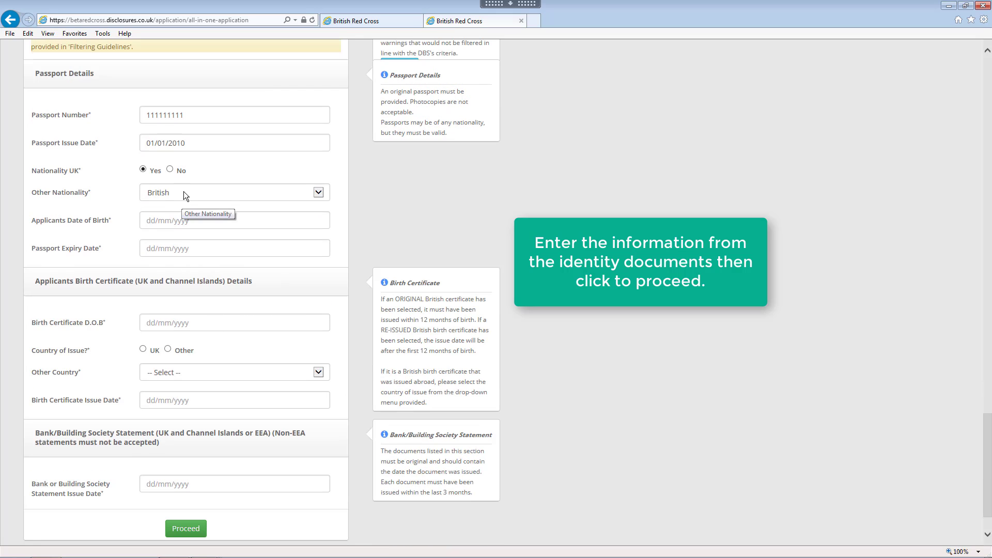
pyautogui.click(198, 222)
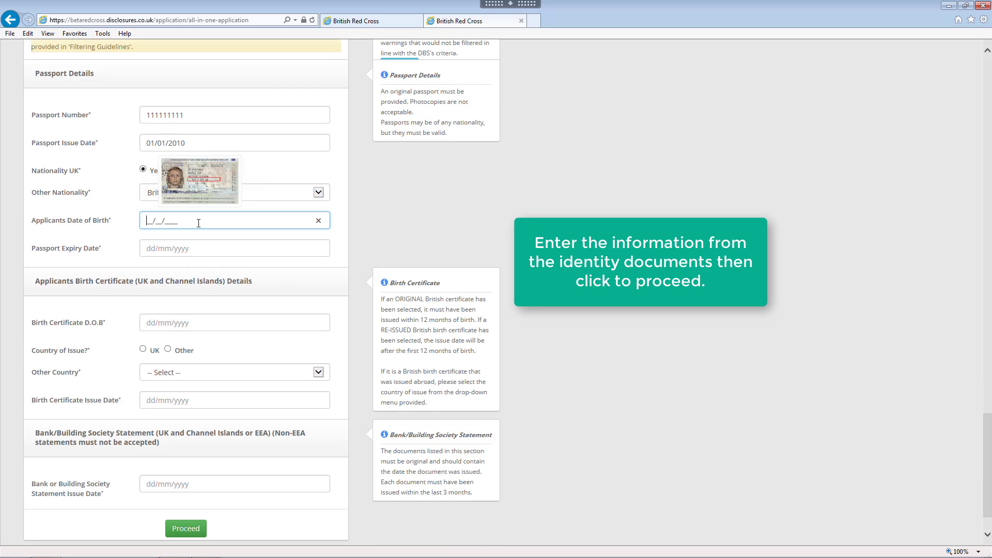
pyautogui.write('01011960')
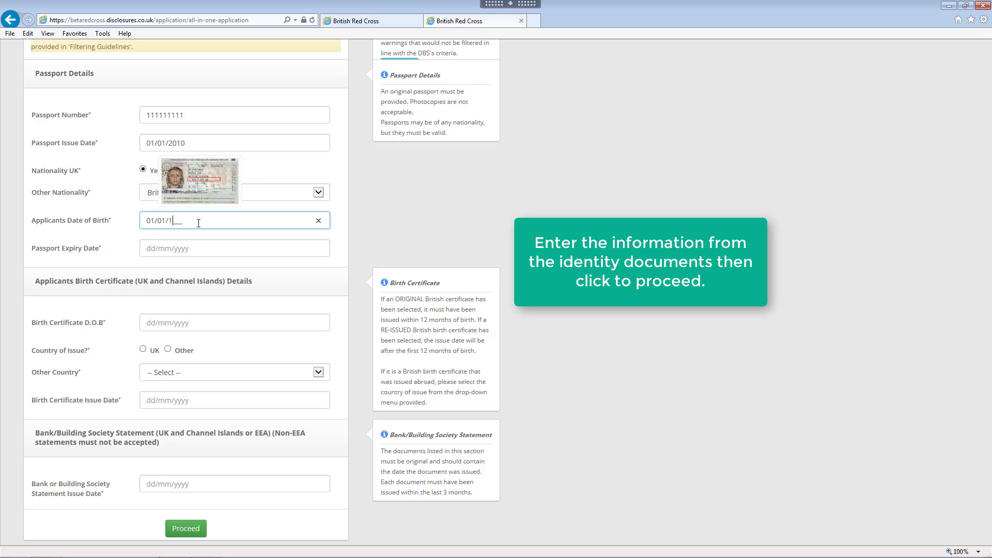
pyautogui.click(208, 248)
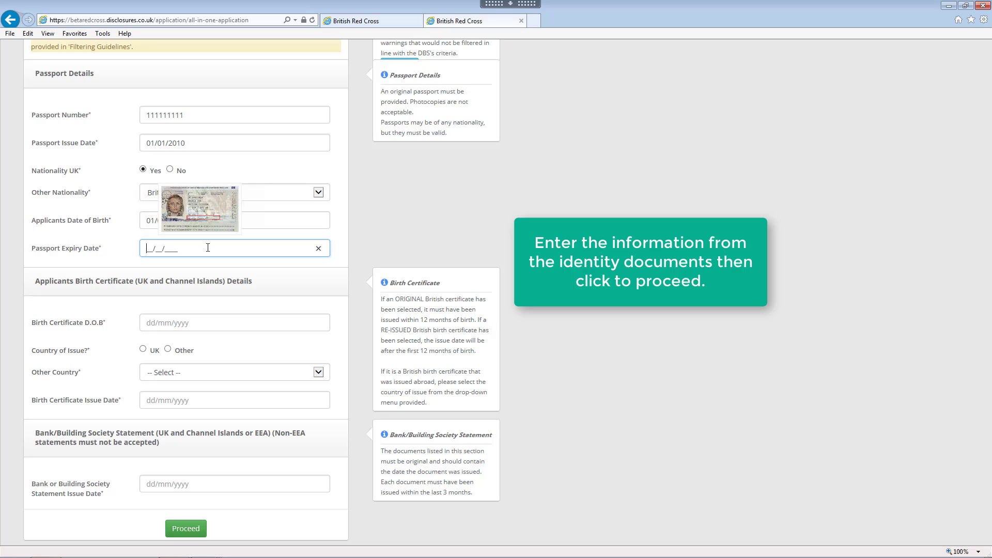
pyautogui.write('01/01/2020')
# - Fill in the birth certificate: date of birth 01011960, country of issue UK, issue date 17/01/1960
pyautogui.scroll(-1, 208, 248)
pyautogui.click(219, 267)
pyautogui.write('01011960')
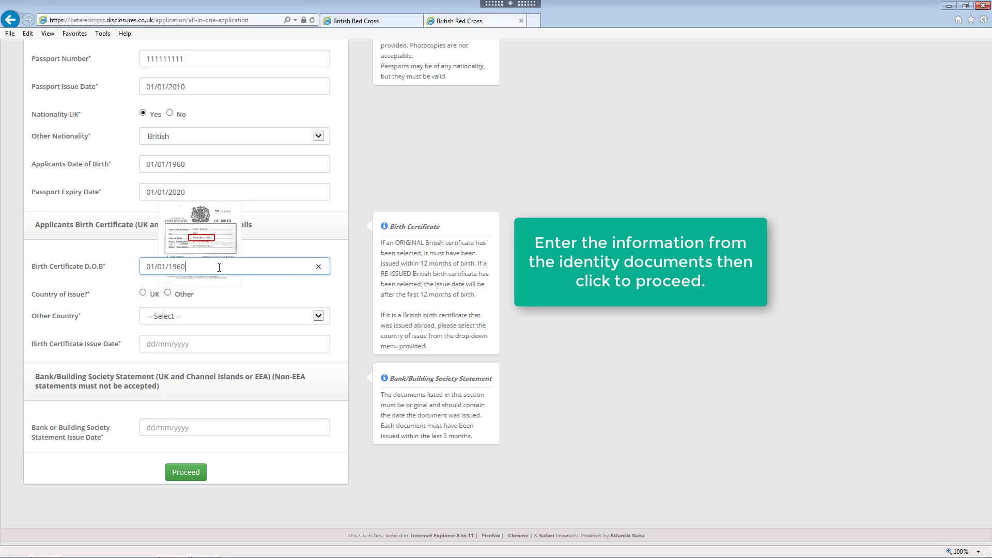
pyautogui.click(144, 293)
pyautogui.click(275, 343)
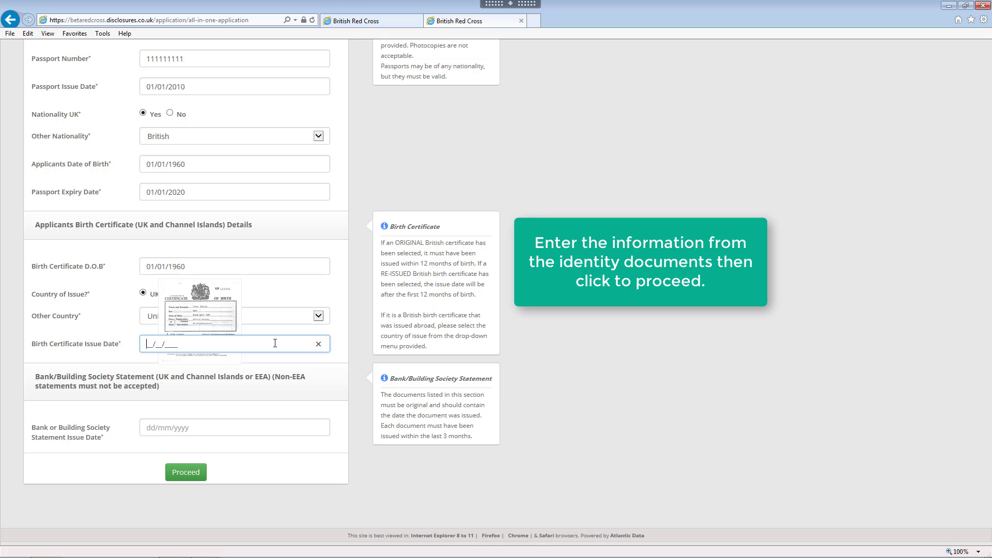
pyautogui.write('17/01/1960')
# - Enter bank statement issue date 01/07/2018 and submit the form for confirmation
pyautogui.click(254, 422)
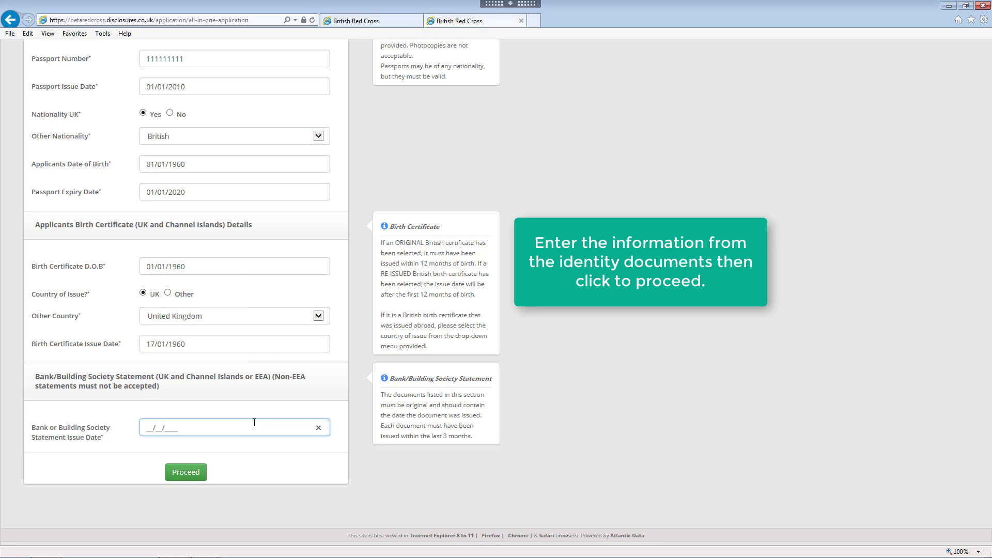
pyautogui.write('01/07/2018')
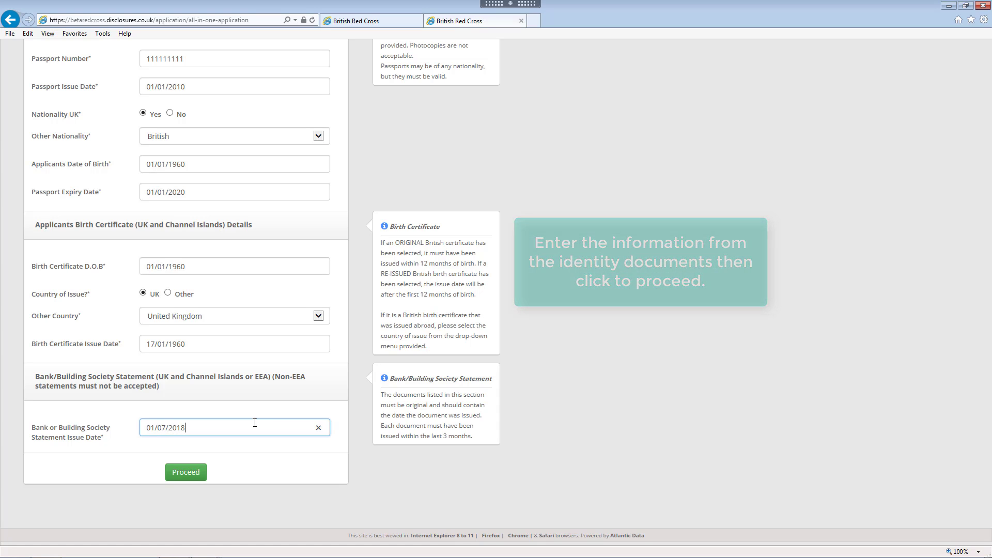
pyautogui.click(192, 473)
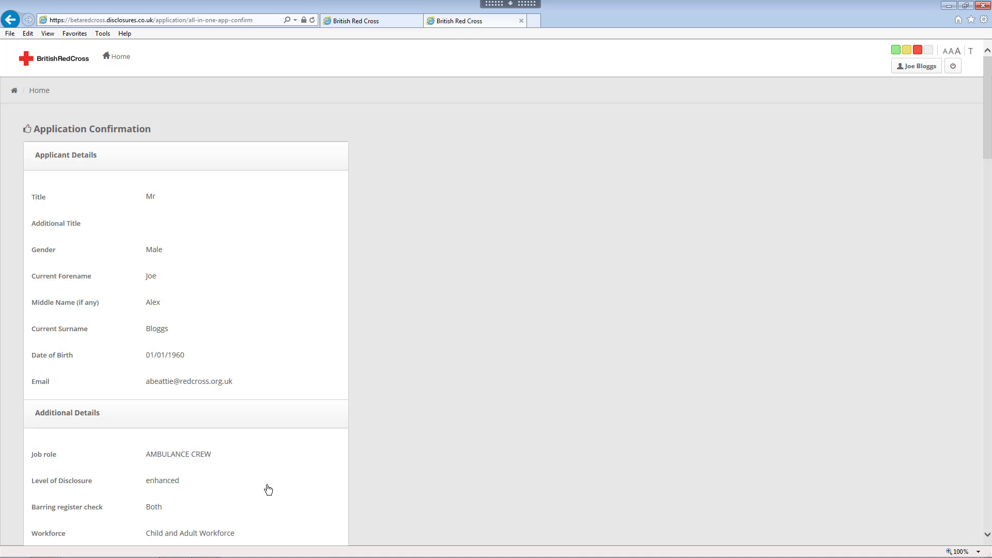
pyautogui.scroll(-7, 382, 436)
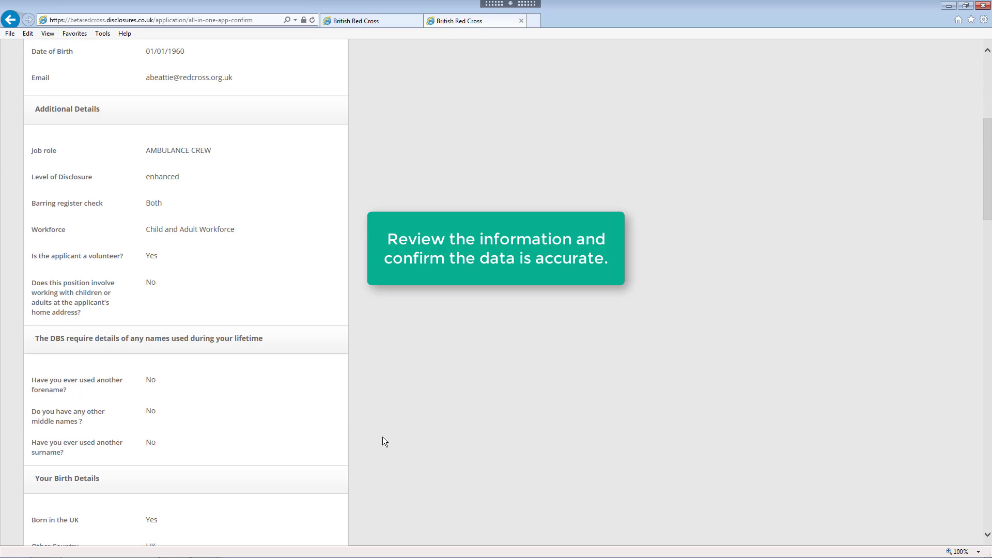
pyautogui.scroll(-8, 382, 437)
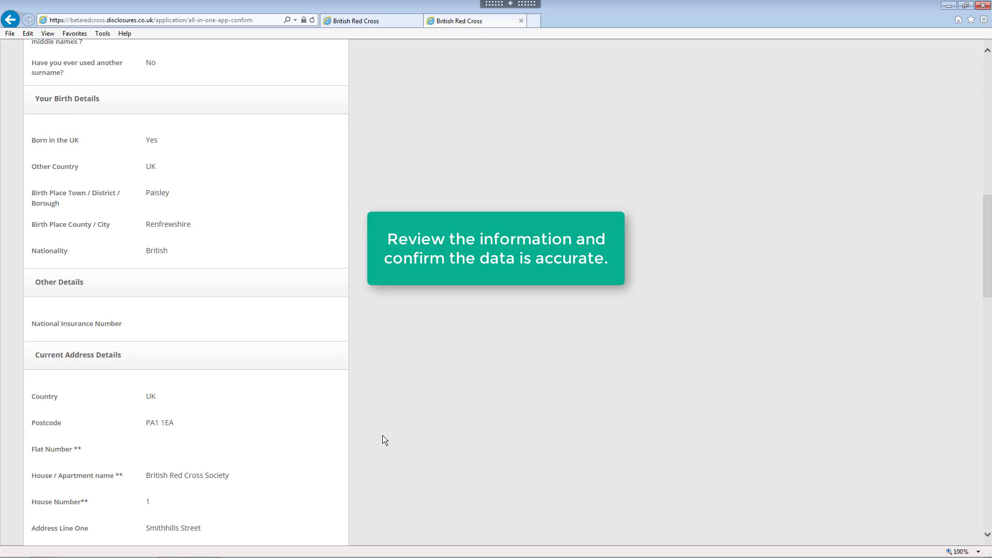
pyautogui.scroll(-6, 383, 435)
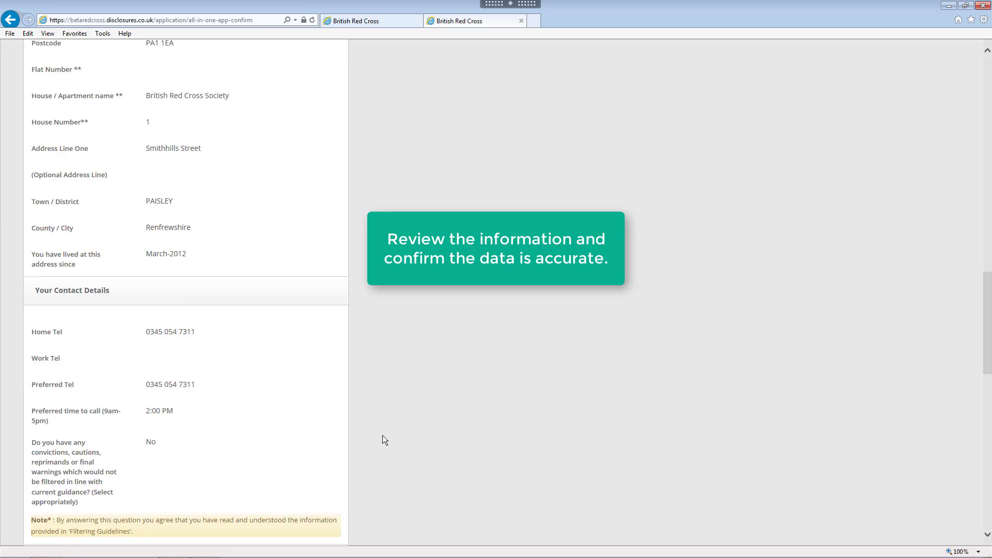
pyautogui.scroll(-6, 382, 439)
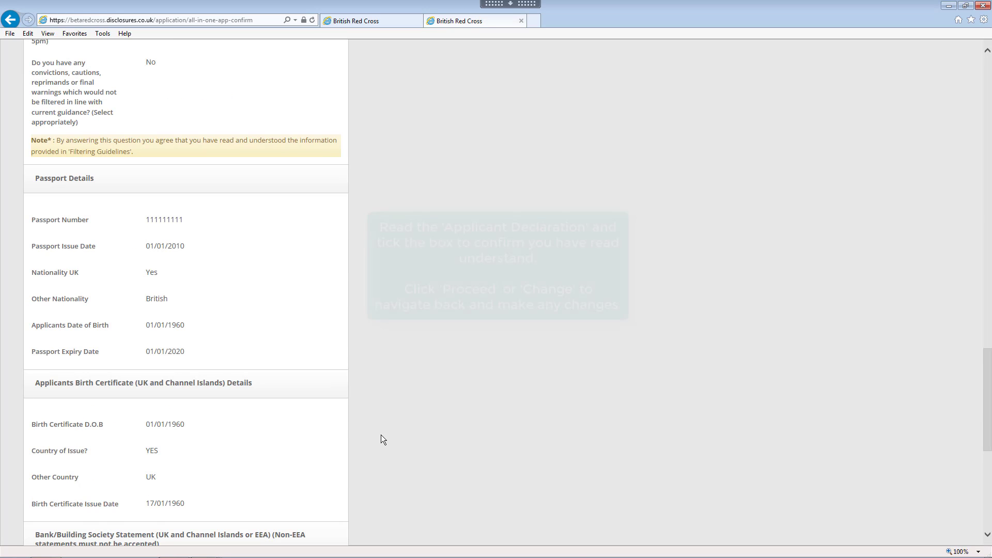
pyautogui.scroll(-6, 381, 436)
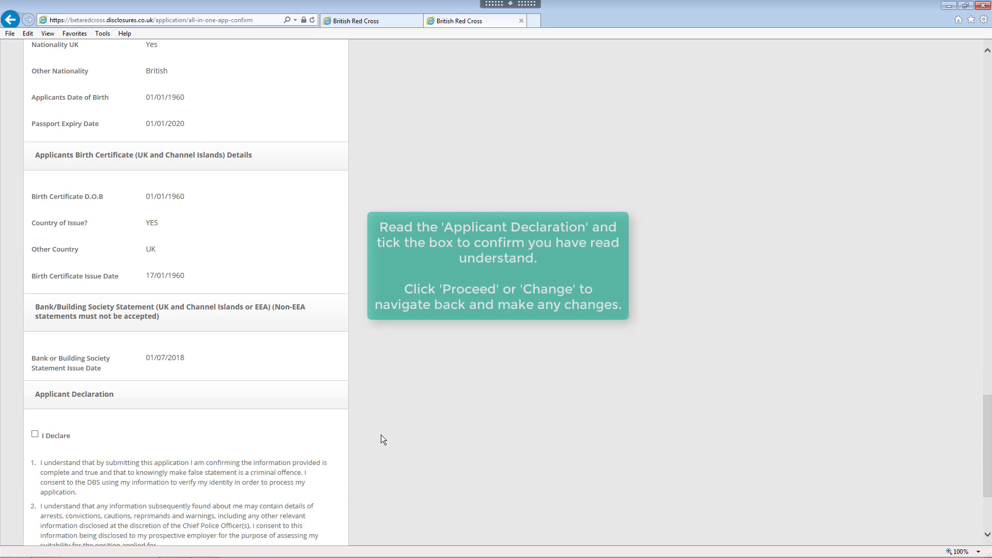
pyautogui.scroll(-2, 381, 436)
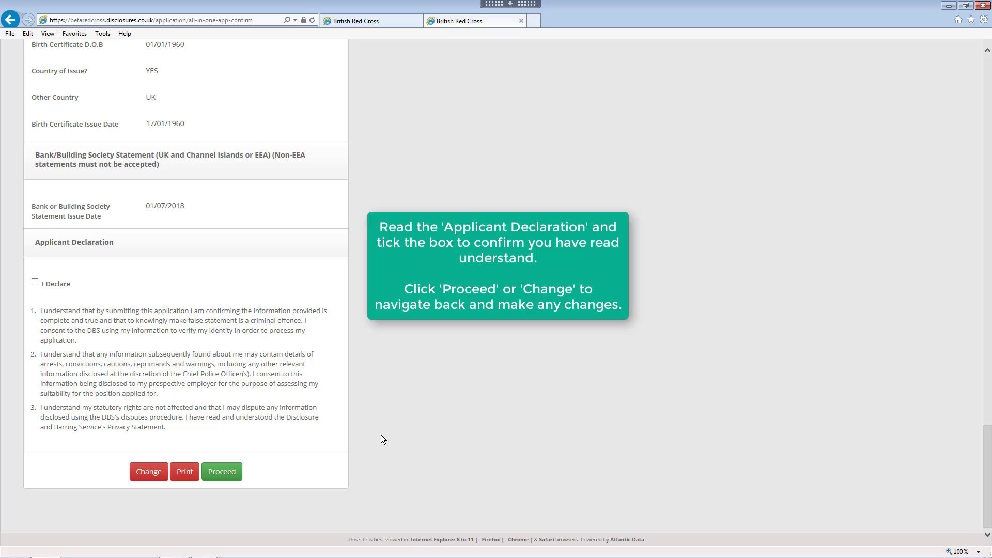
# - Tick the 'I Declare' applicant declaration and proceed with the confirmed application
pyautogui.click(38, 283)
pyautogui.click(229, 475)
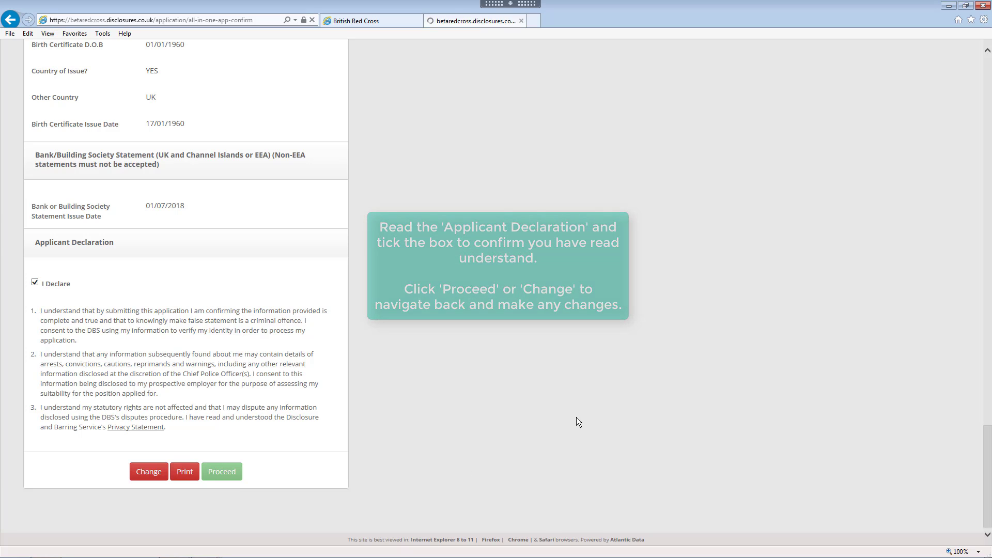